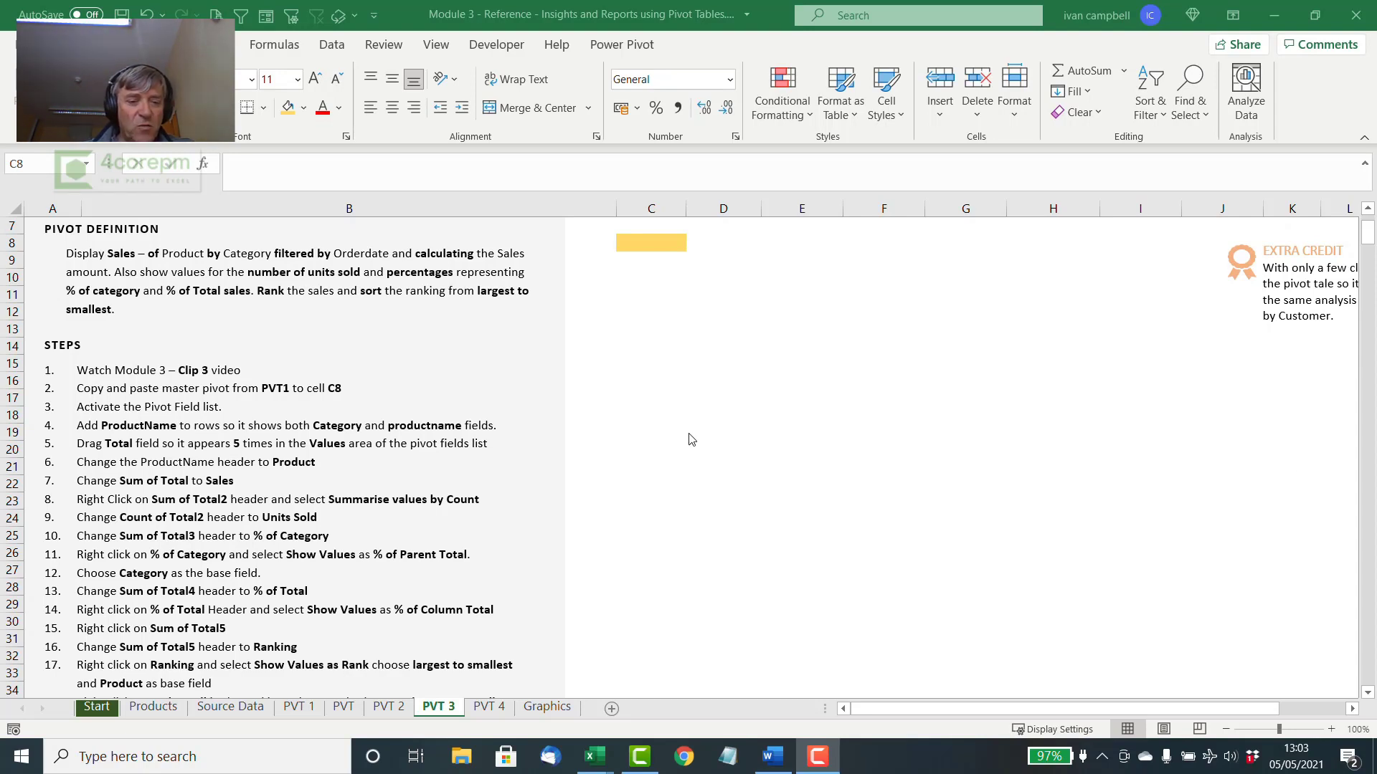
Step: Copy the whole master pivot table from sheet PVT 1 and paste it into cell C8 of sheet PVT 3
left_click(300, 710)
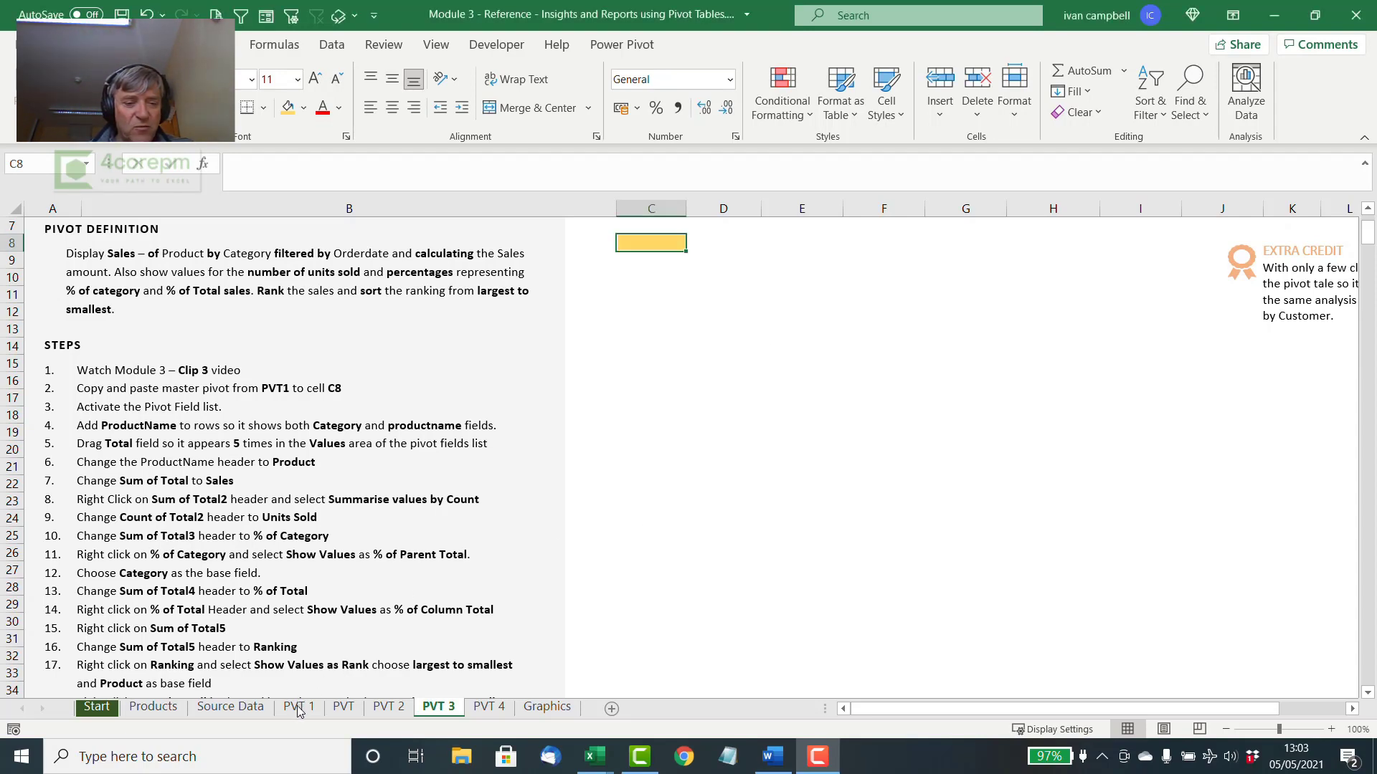
left_click_drag(681, 317, 751, 400)
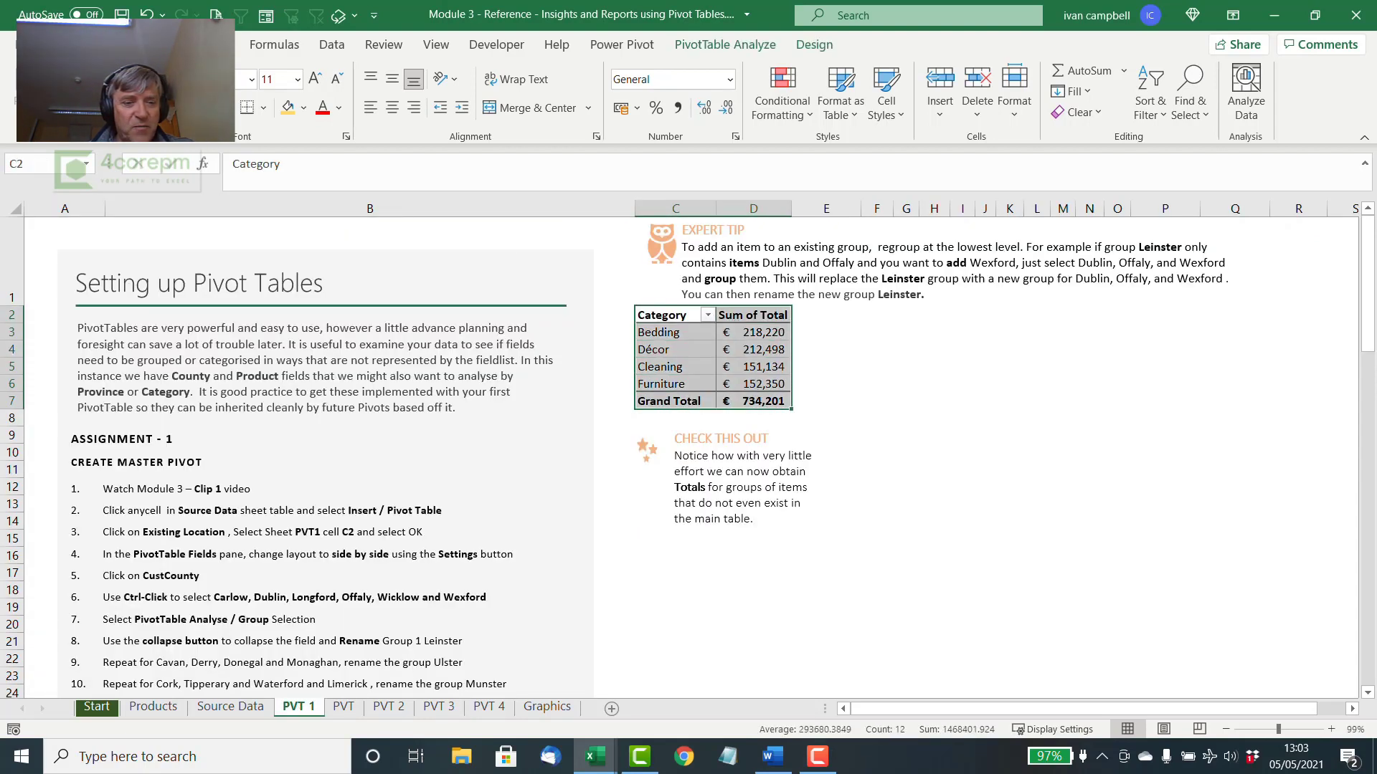
key("ctrl+c")
left_click(436, 712)
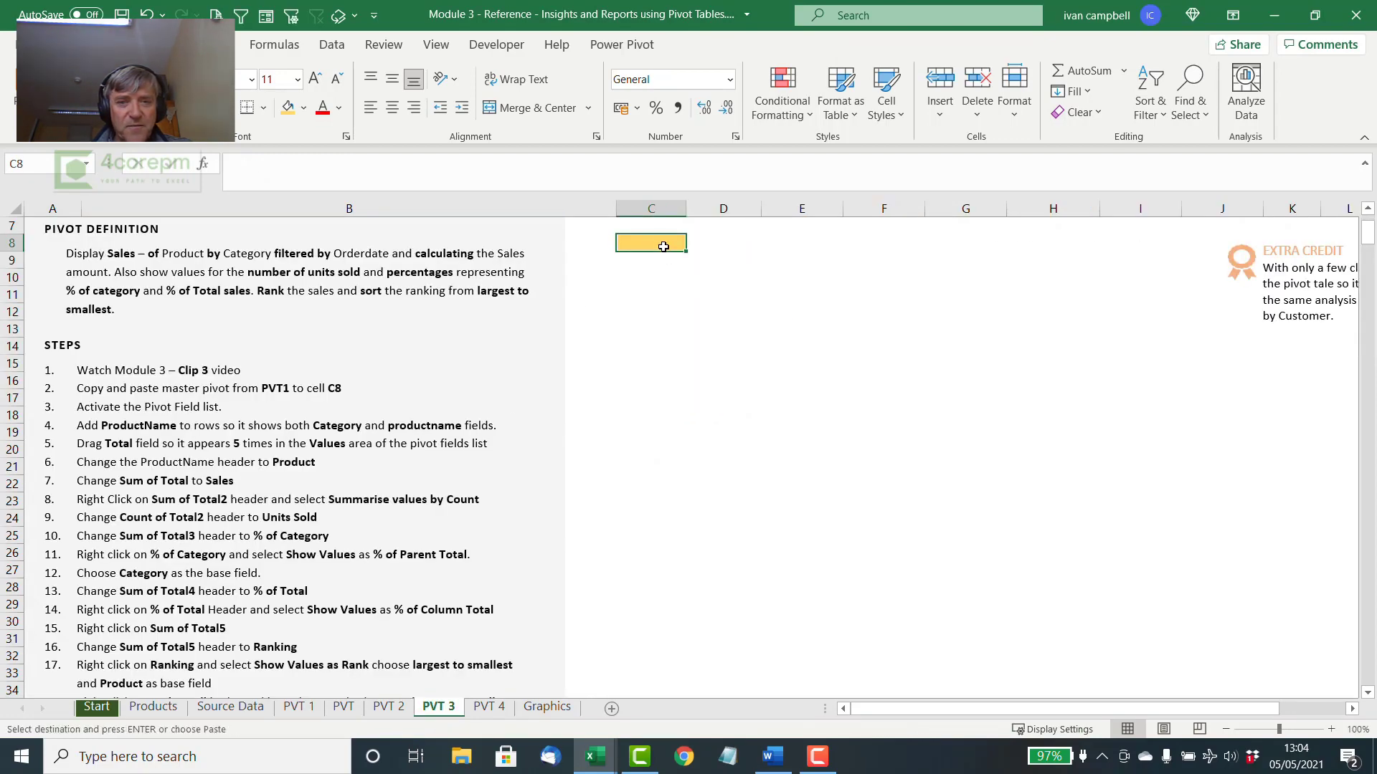
key("ctrl+v")
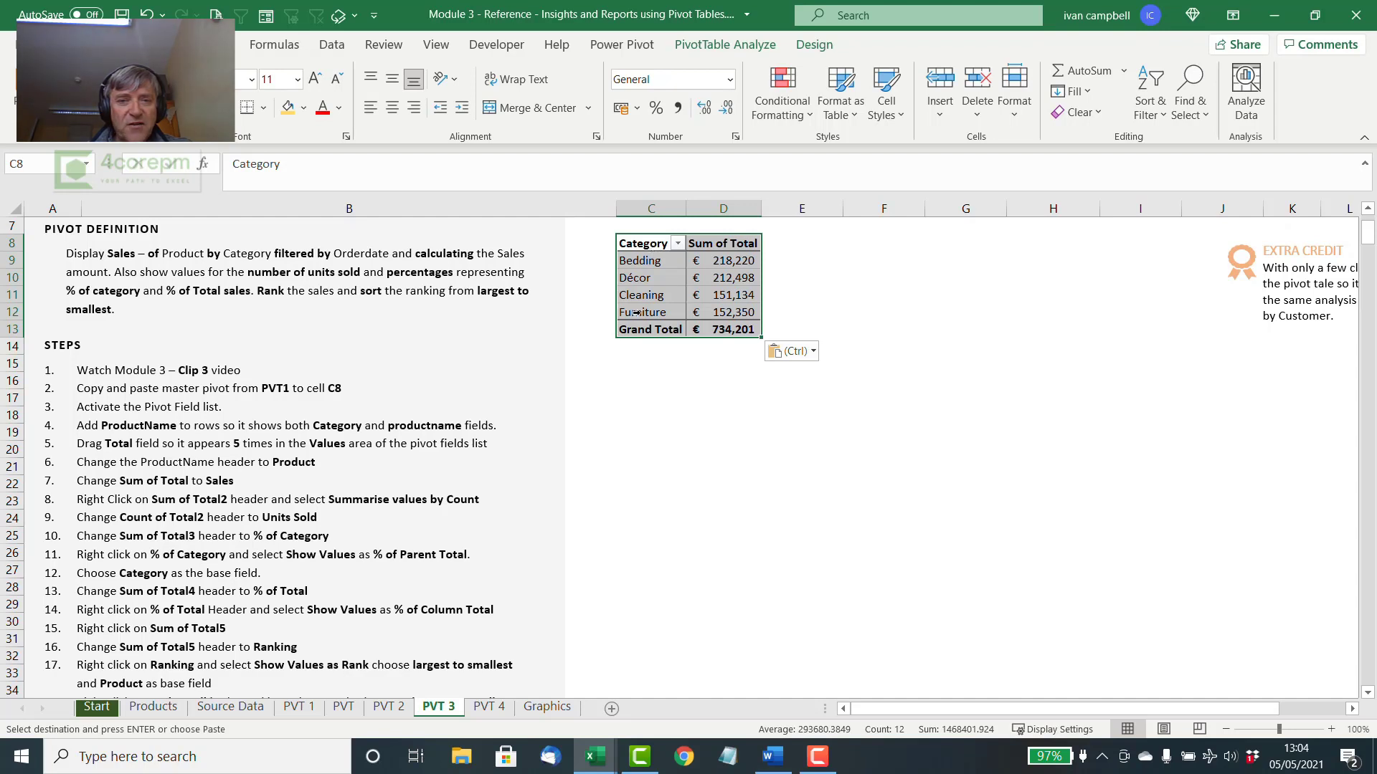
Step: Show the field list for the pasted pivot table and add ProductName to the rows below Category
left_click(652, 297)
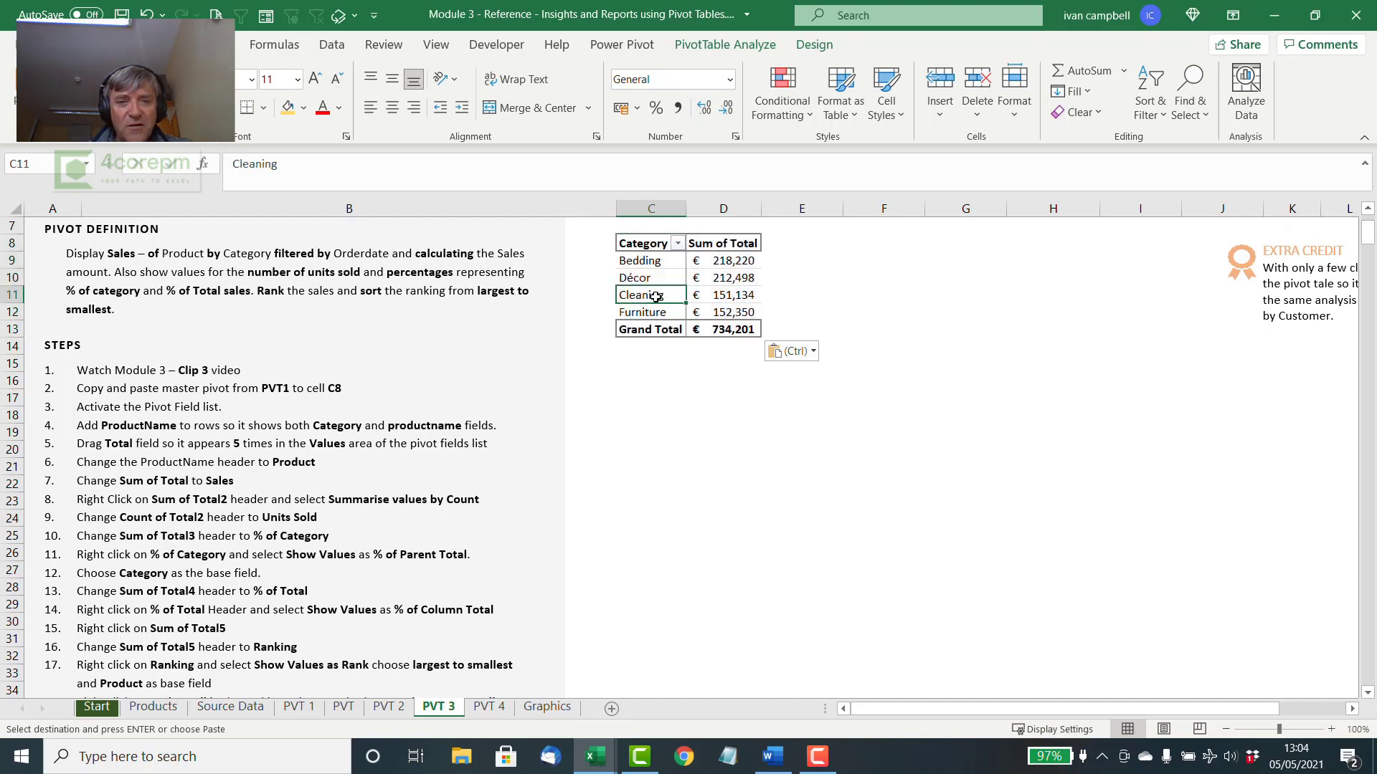
left_click(688, 50)
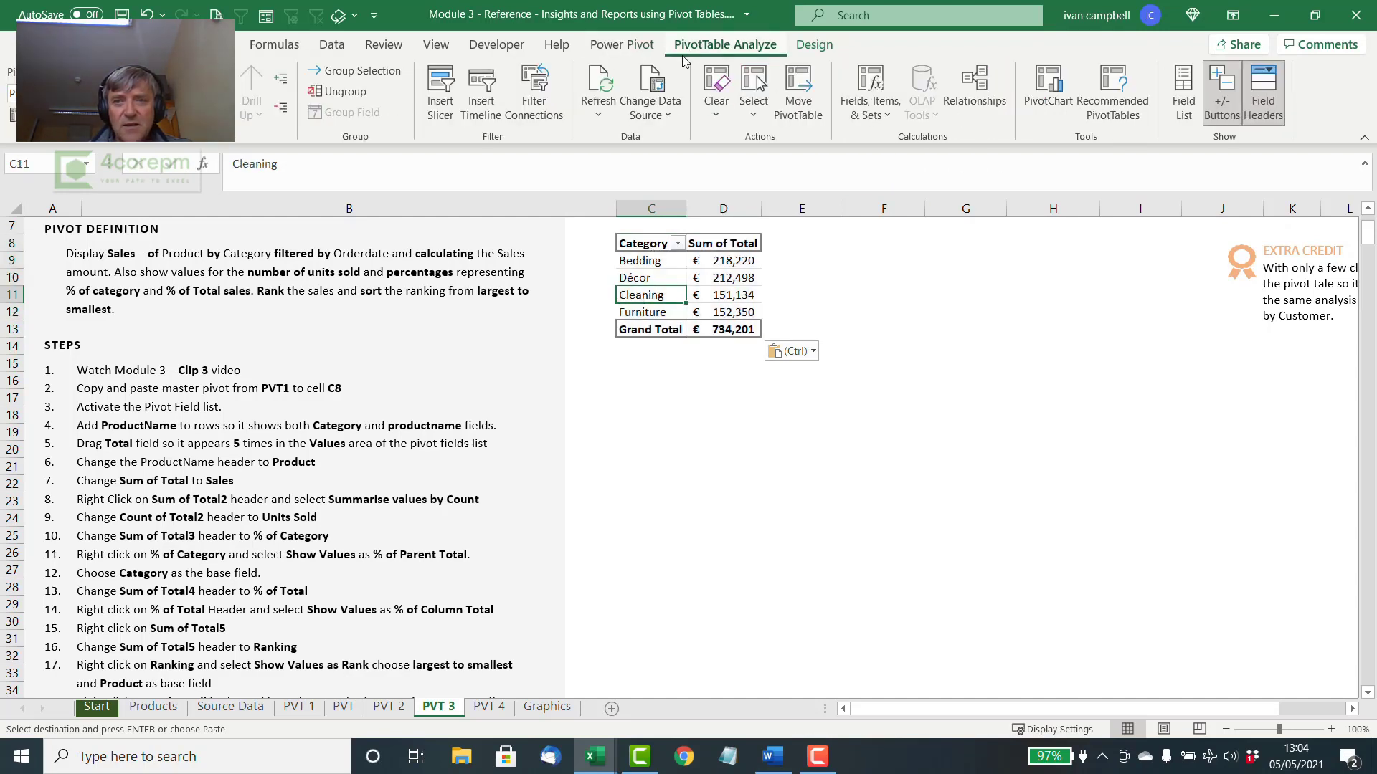
left_click(1181, 97)
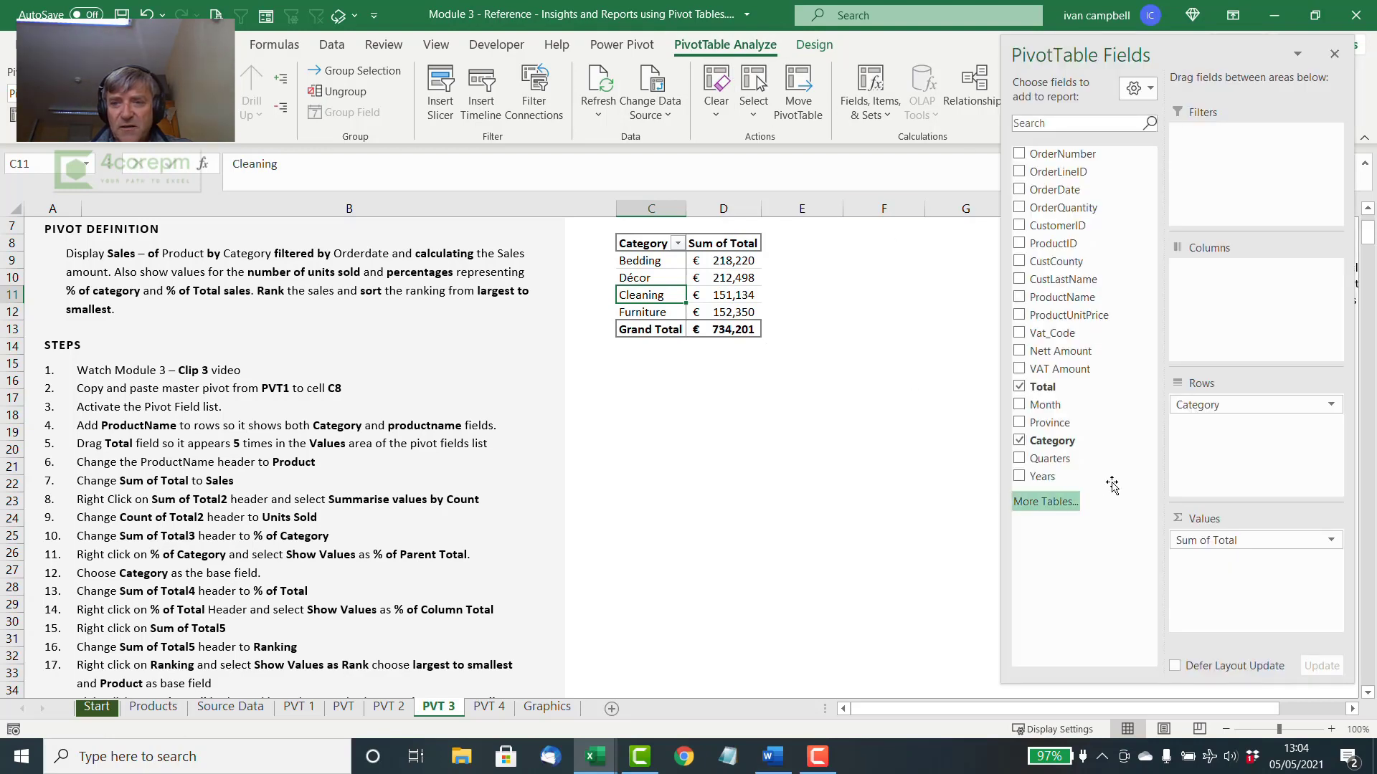
left_click_drag(1067, 297, 1215, 430)
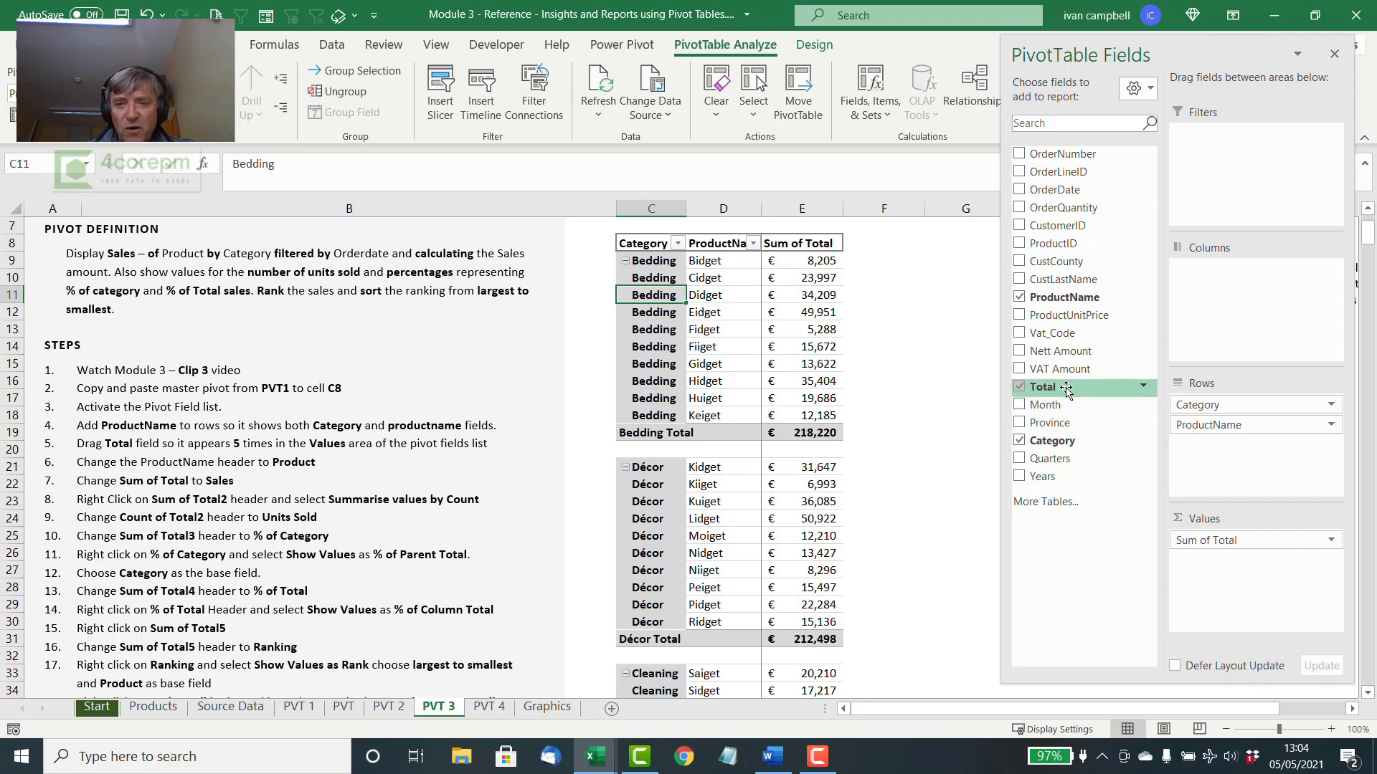
Step: Add the Total field to the pivot values four more times and close the field list
left_click_drag(1051, 391, 1229, 579)
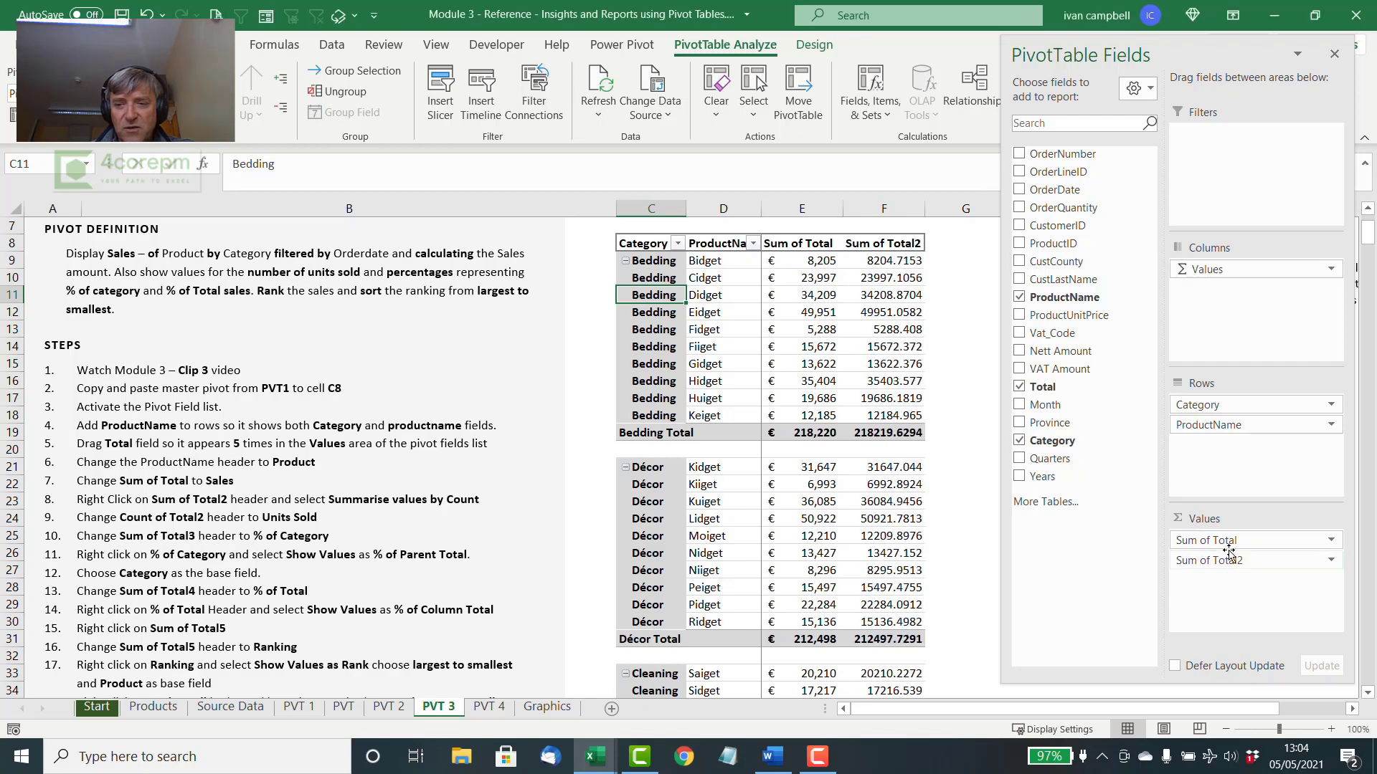
left_click_drag(1051, 390, 1205, 577)
left_click_drag(1050, 387, 1218, 606)
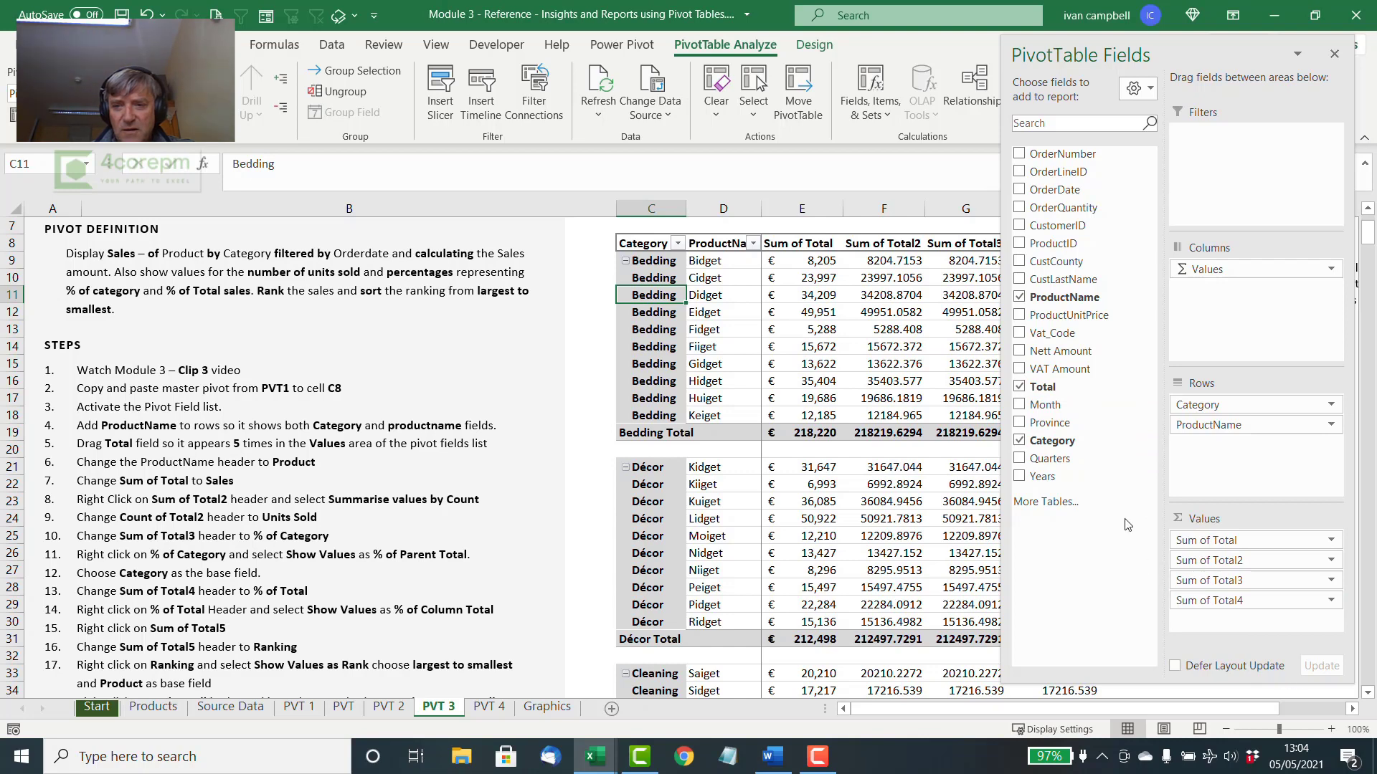
left_click_drag(1096, 391, 1223, 625)
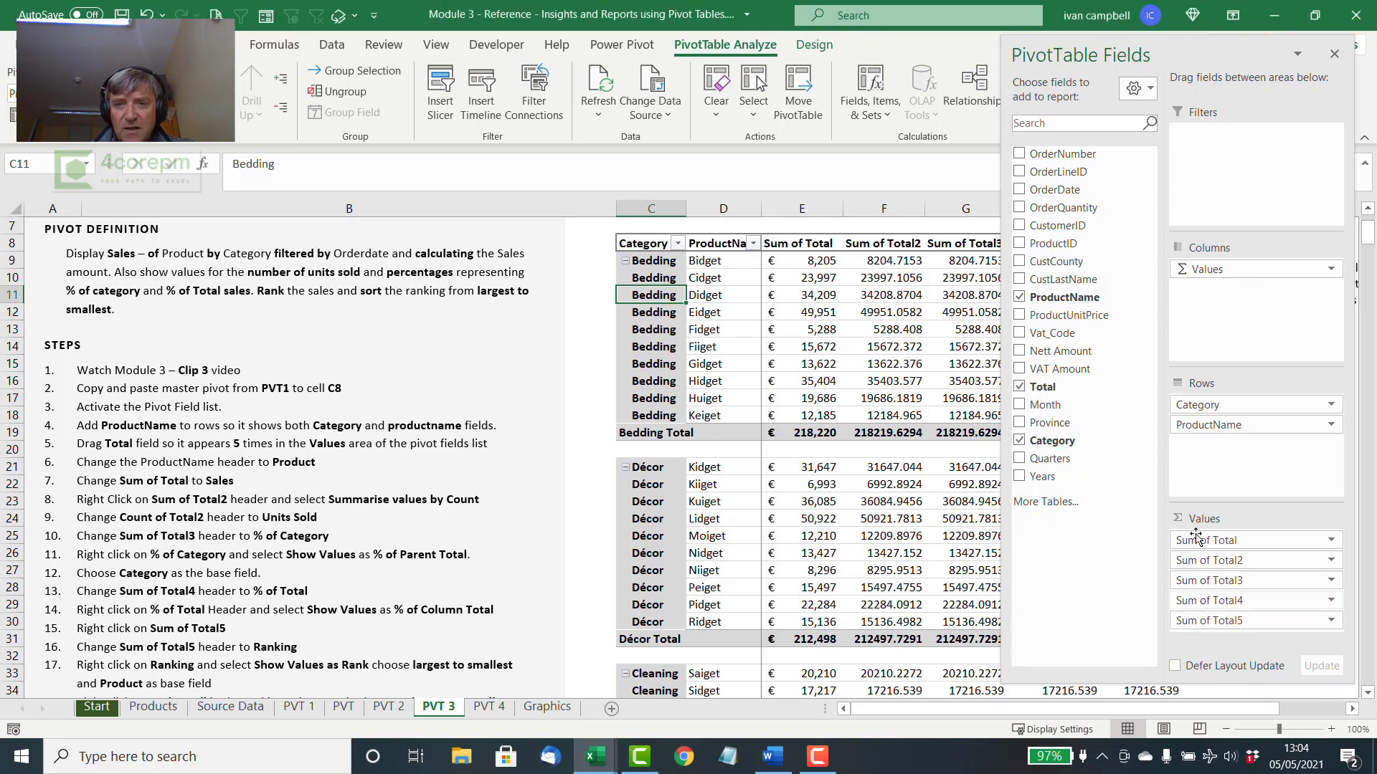
left_click(1334, 55)
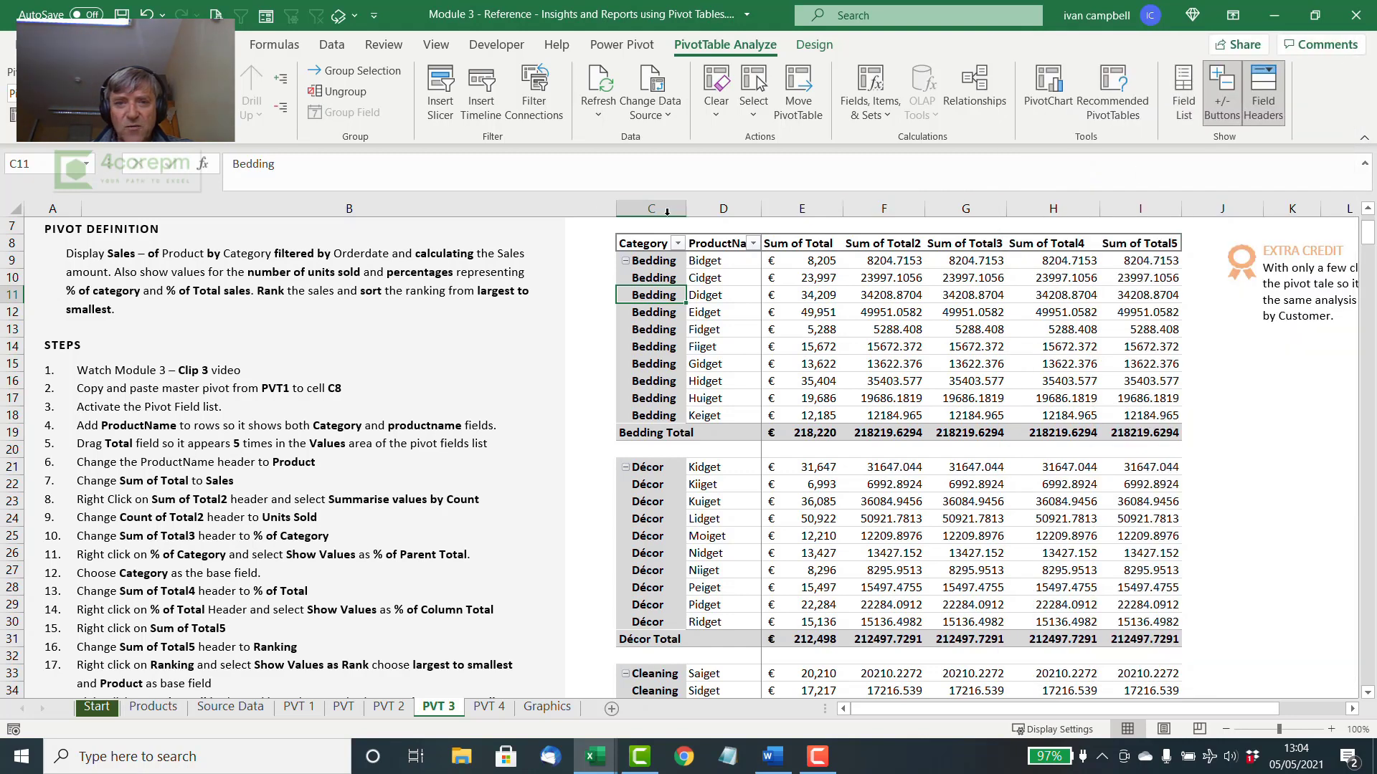
Step: Rename the ProductName header to Product and the Sum of Total header to Sales
left_click(710, 247)
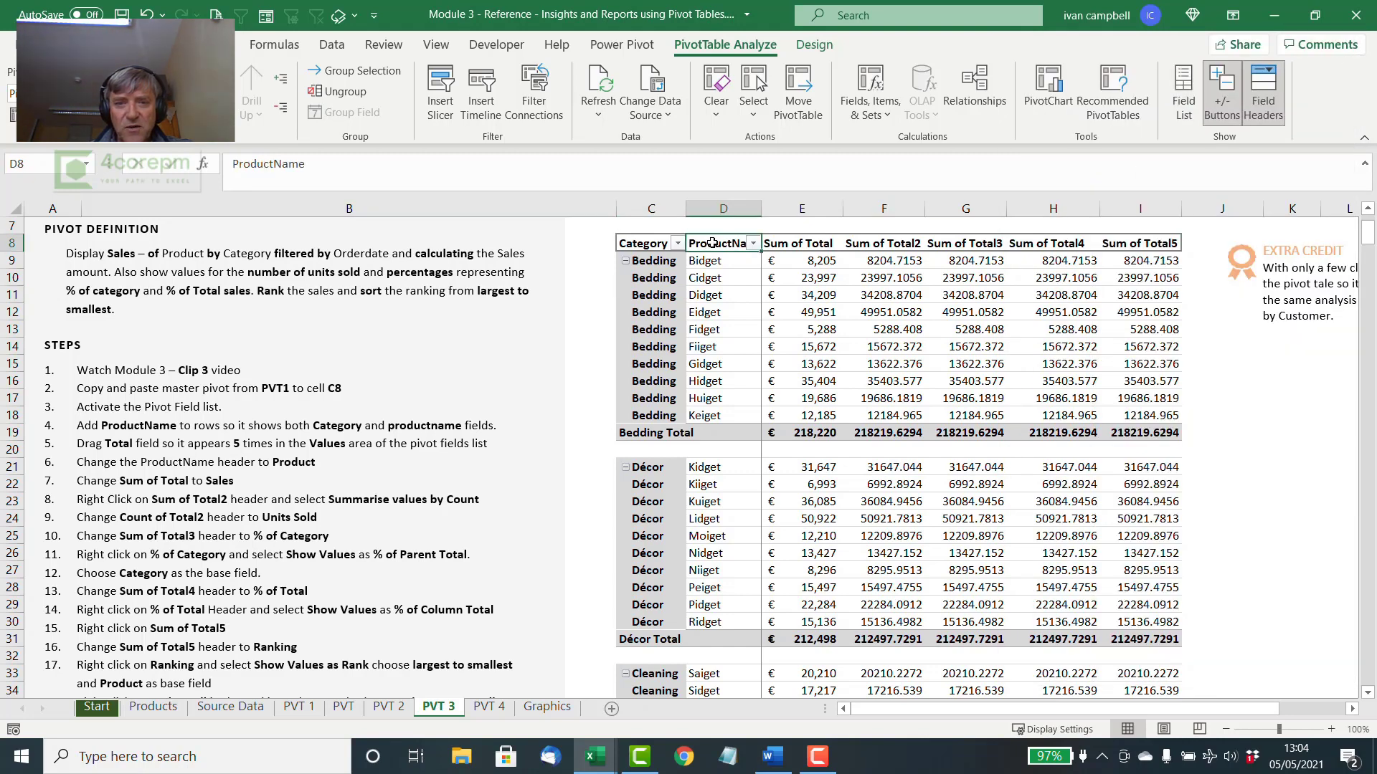
key("F2")
type("Pr")
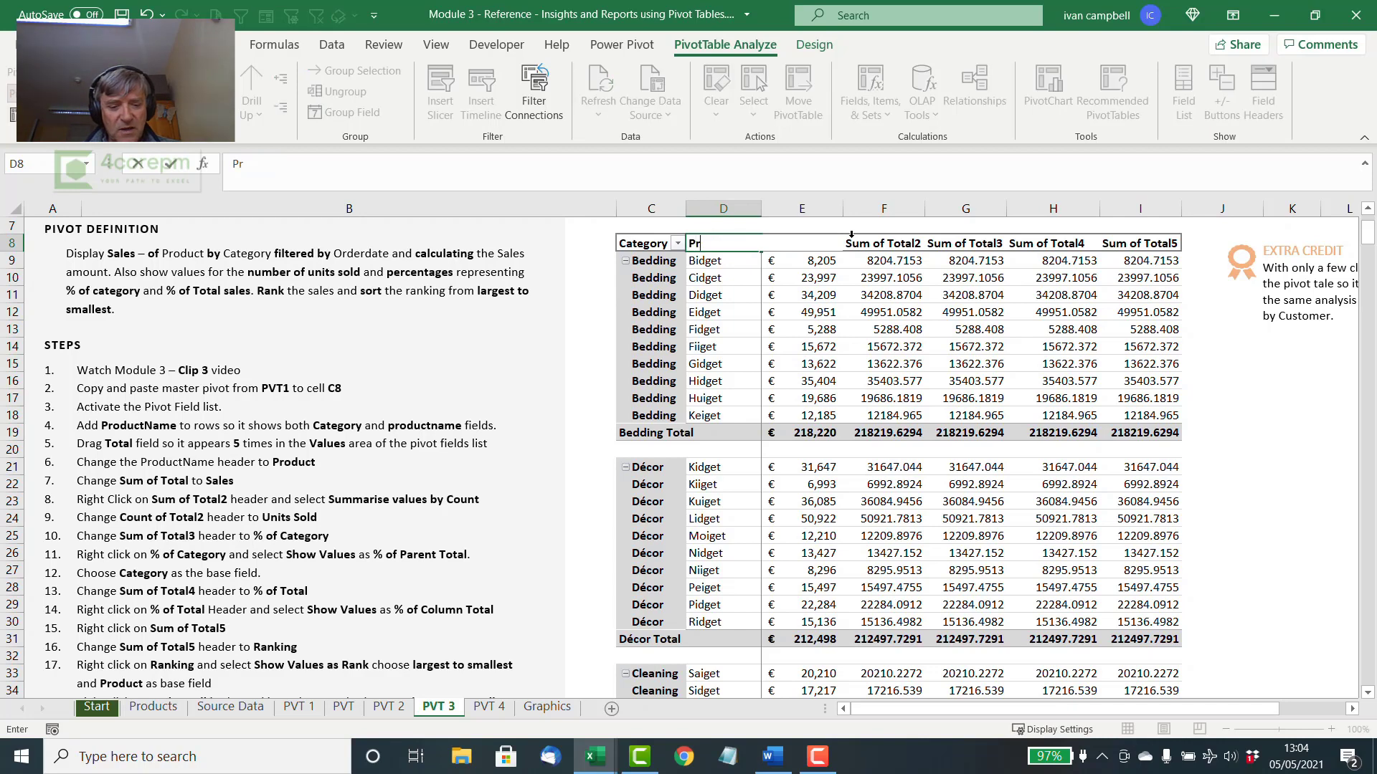
type("oduct")
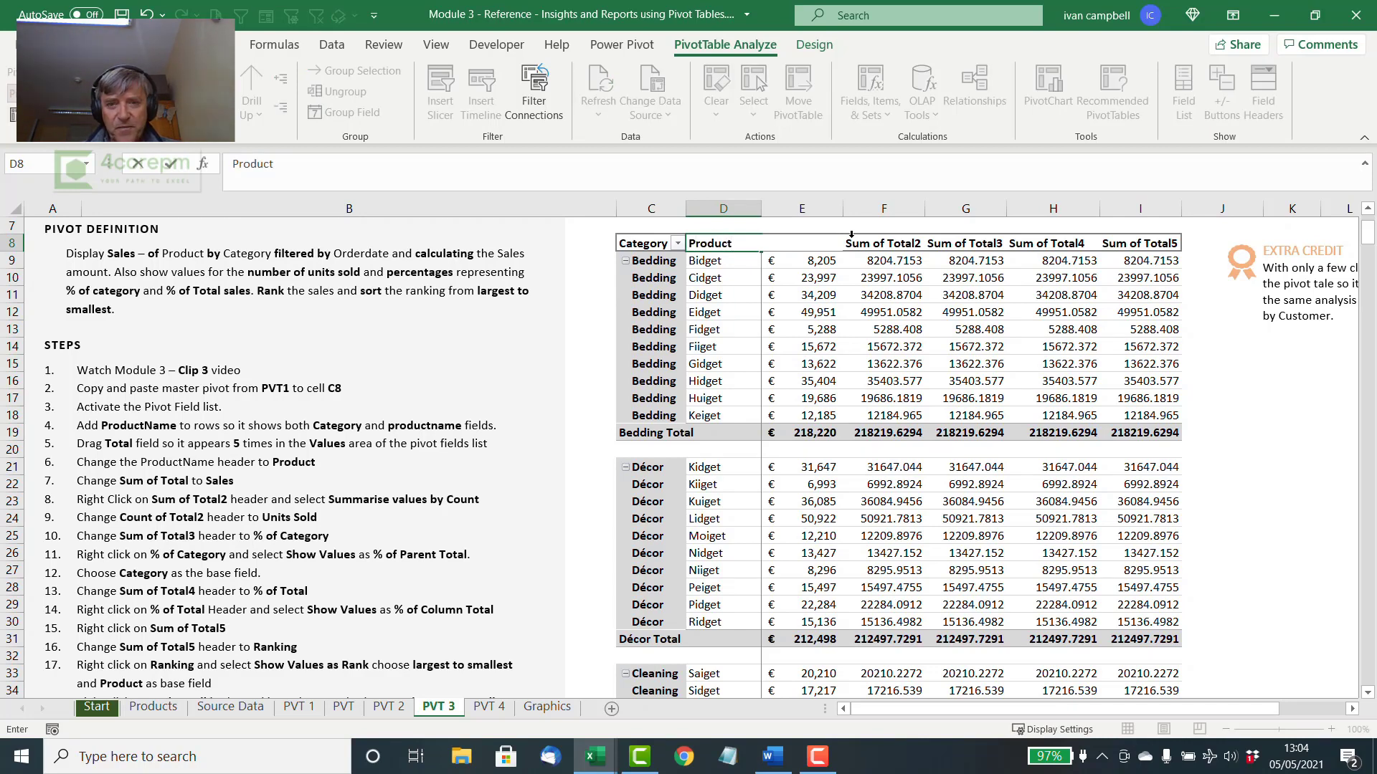
key("Tab")
type("Sales")
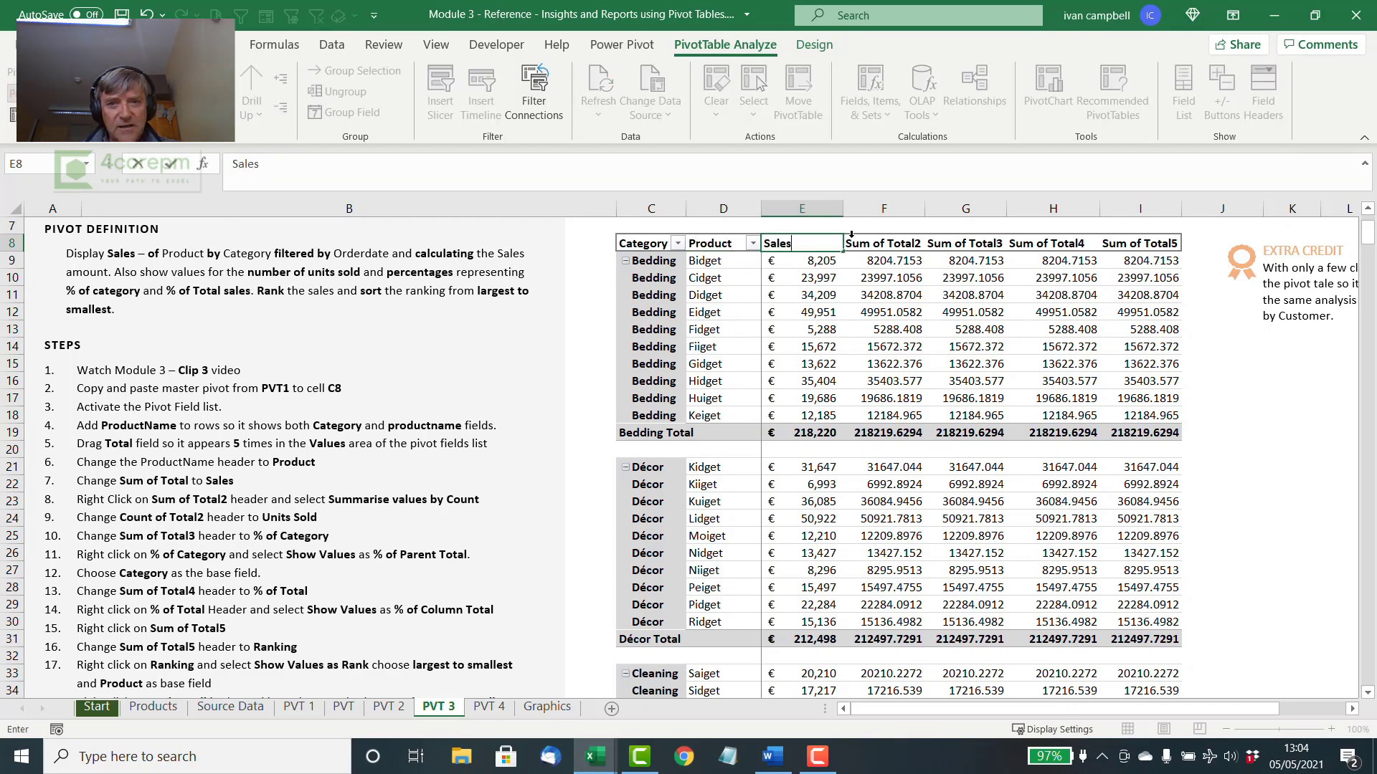
key("Tab")
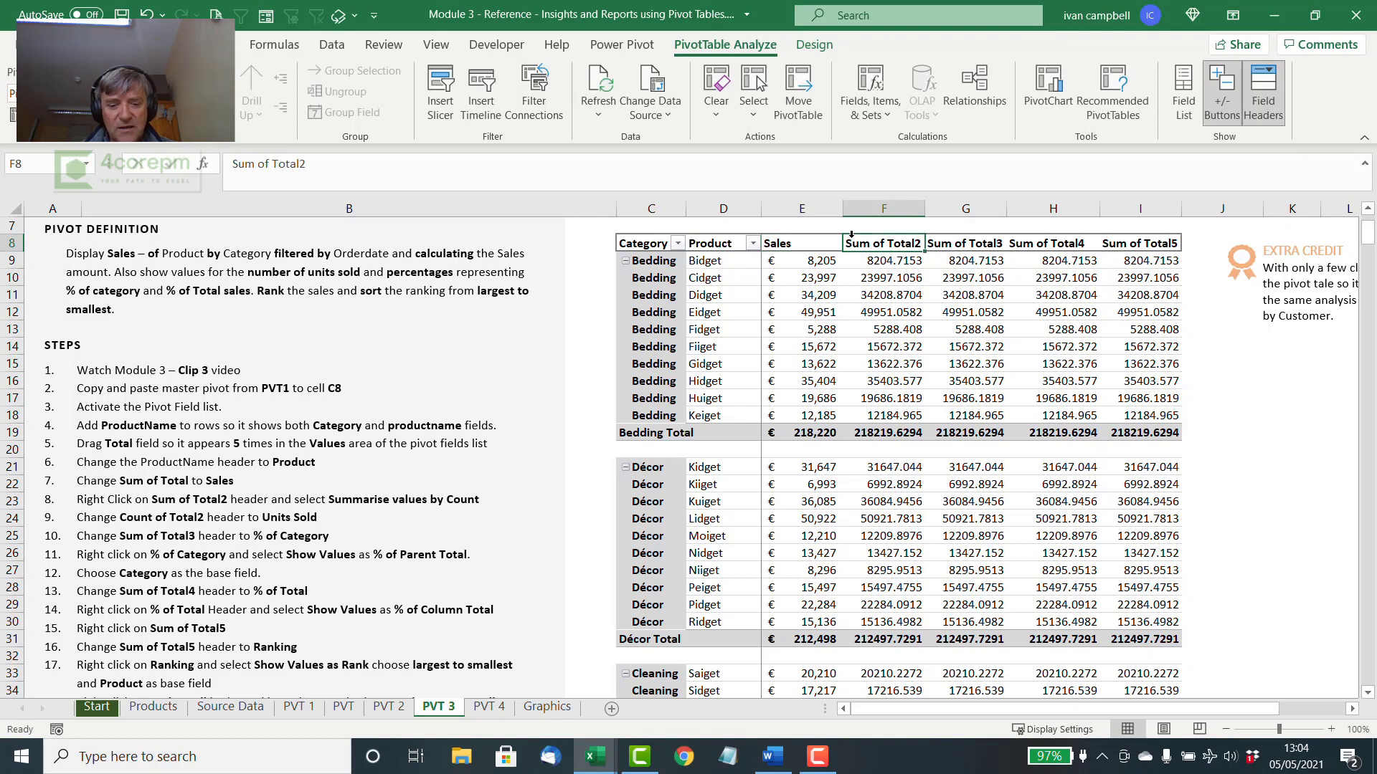
Step: Rename the Sum of Total2 header to Units Sold and the Sum of Total3 header to % of Category
type("Units So")
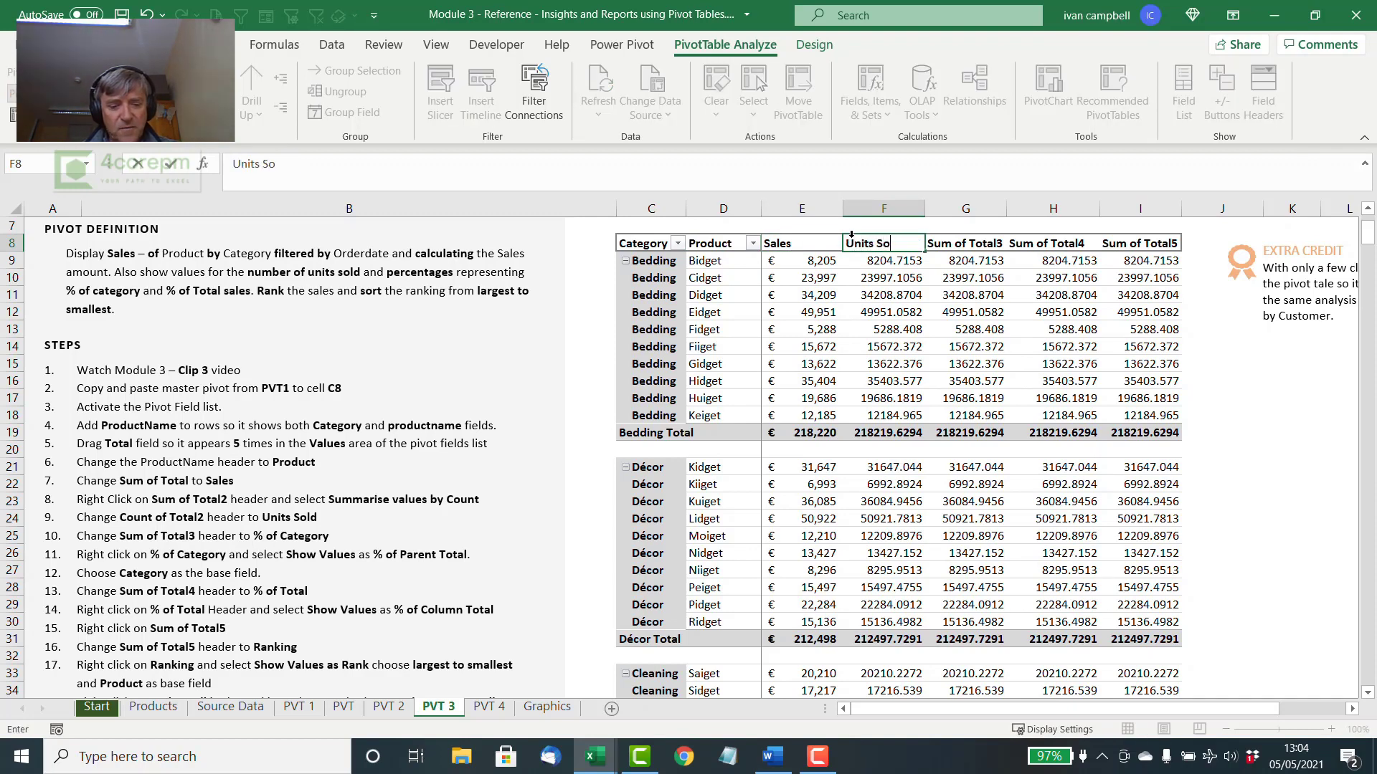
type("ld")
key("Tab")
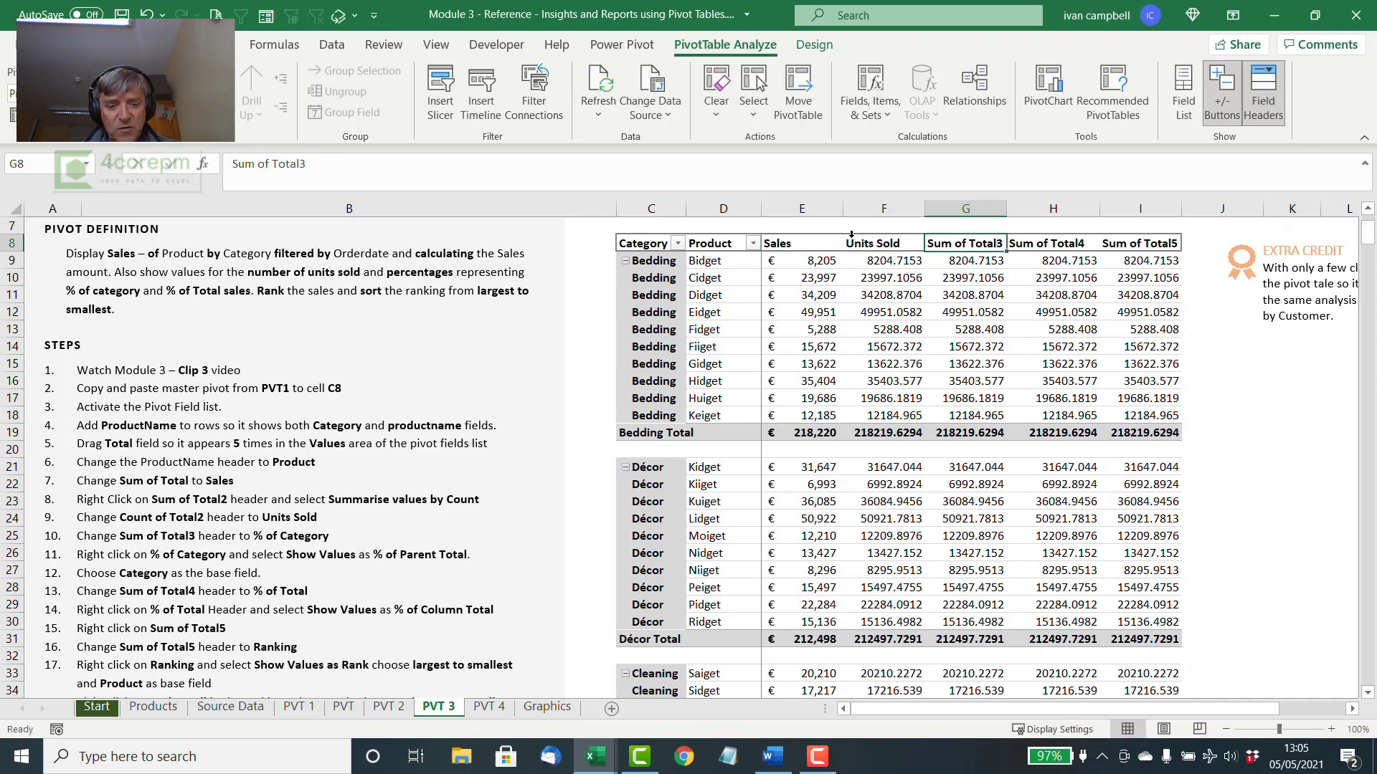
type("% of Category")
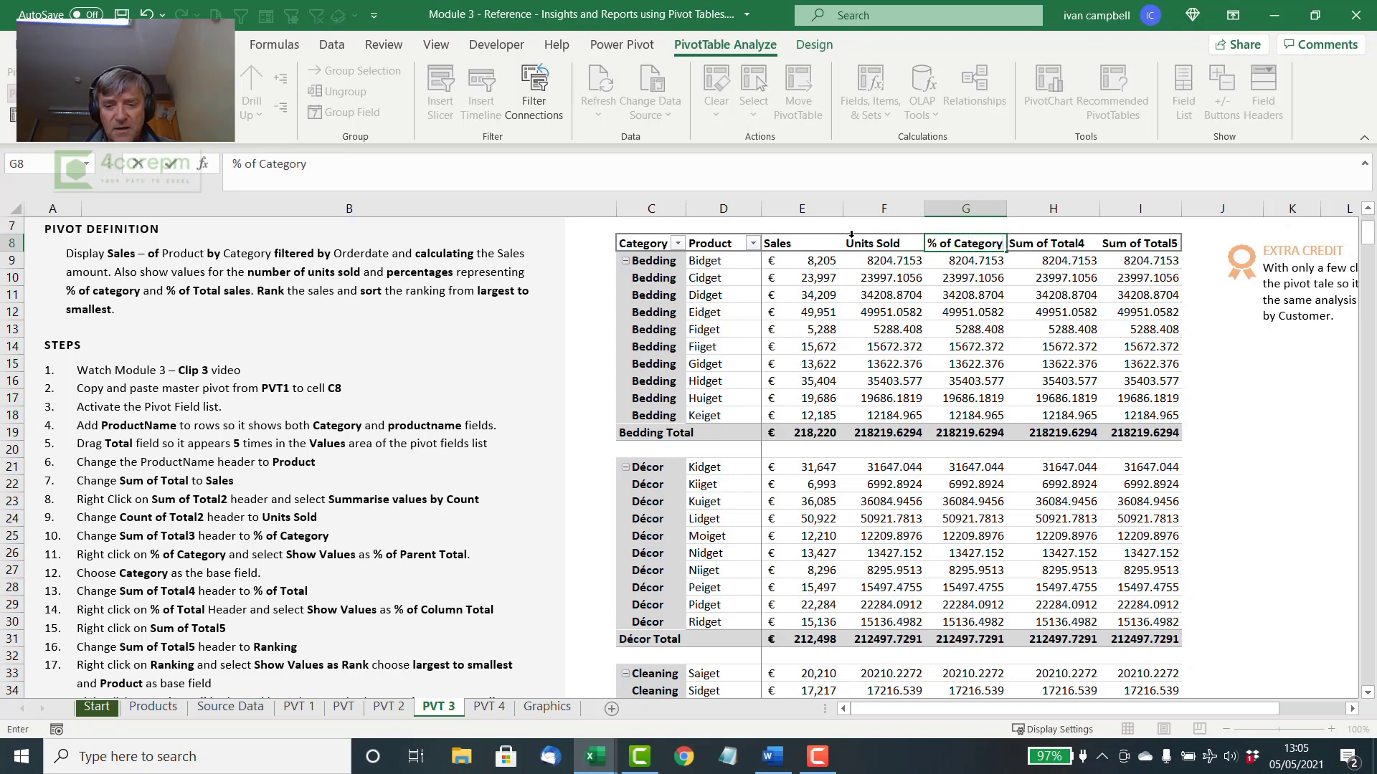
key("Tab")
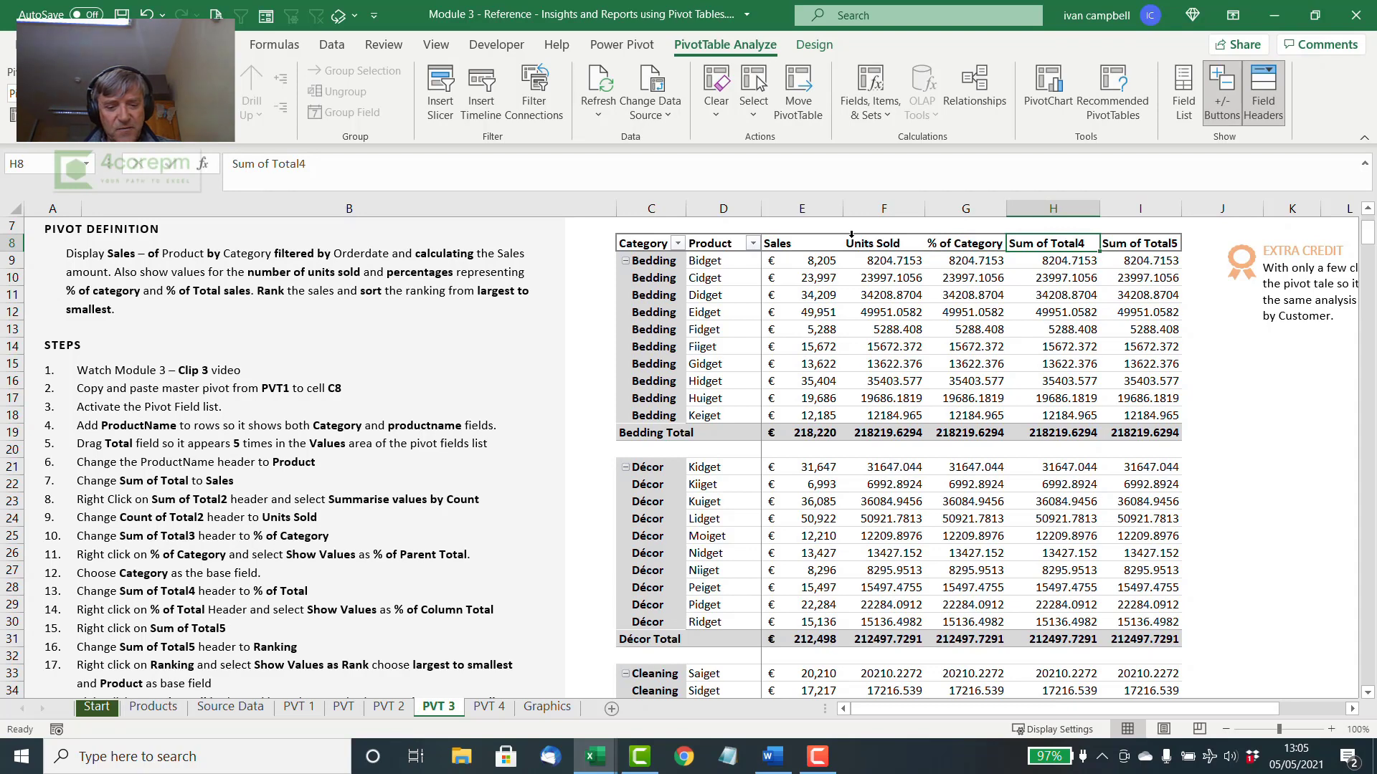
Step: Rename the Sum of Total4 header to "% of toal" and the Sum of Total5 header to Ranking
type("% of tot")
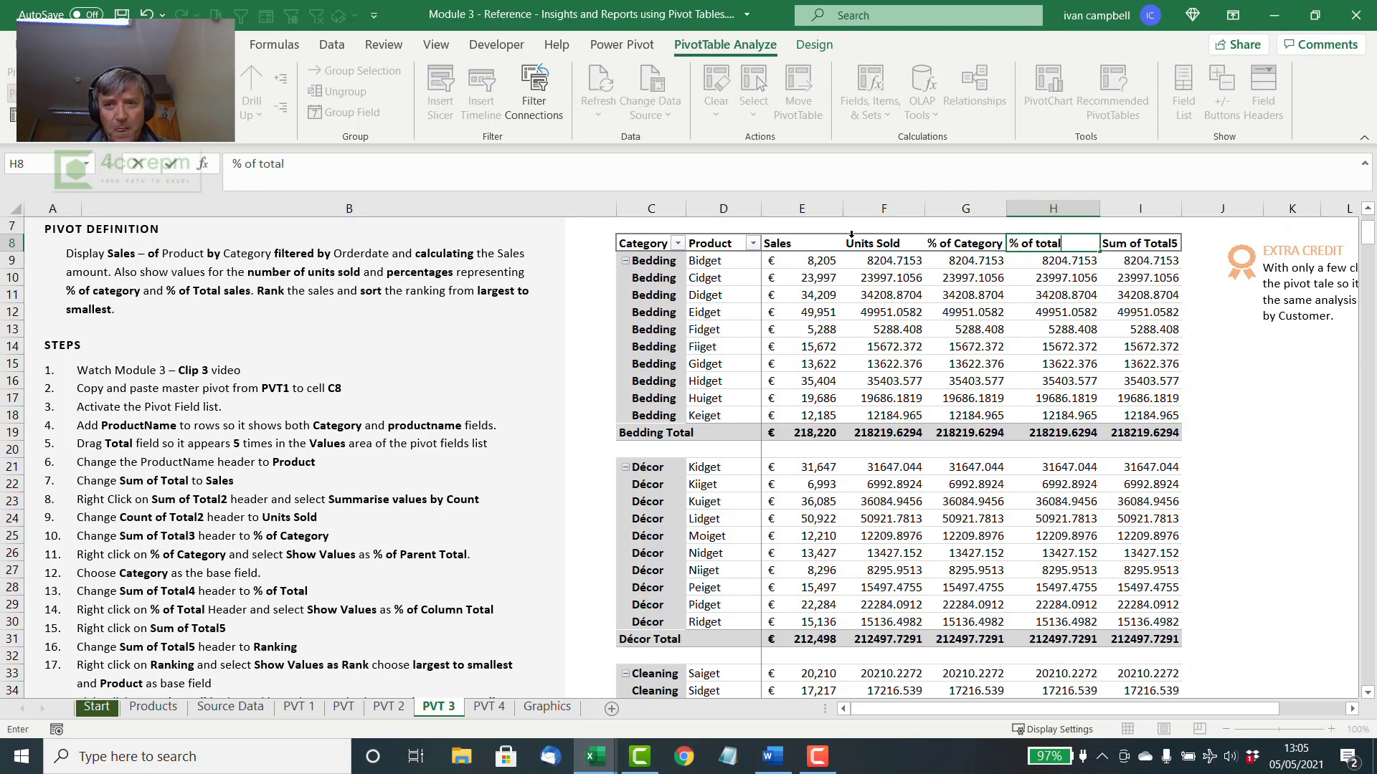
type("al")
key("Tab")
type("Rank")
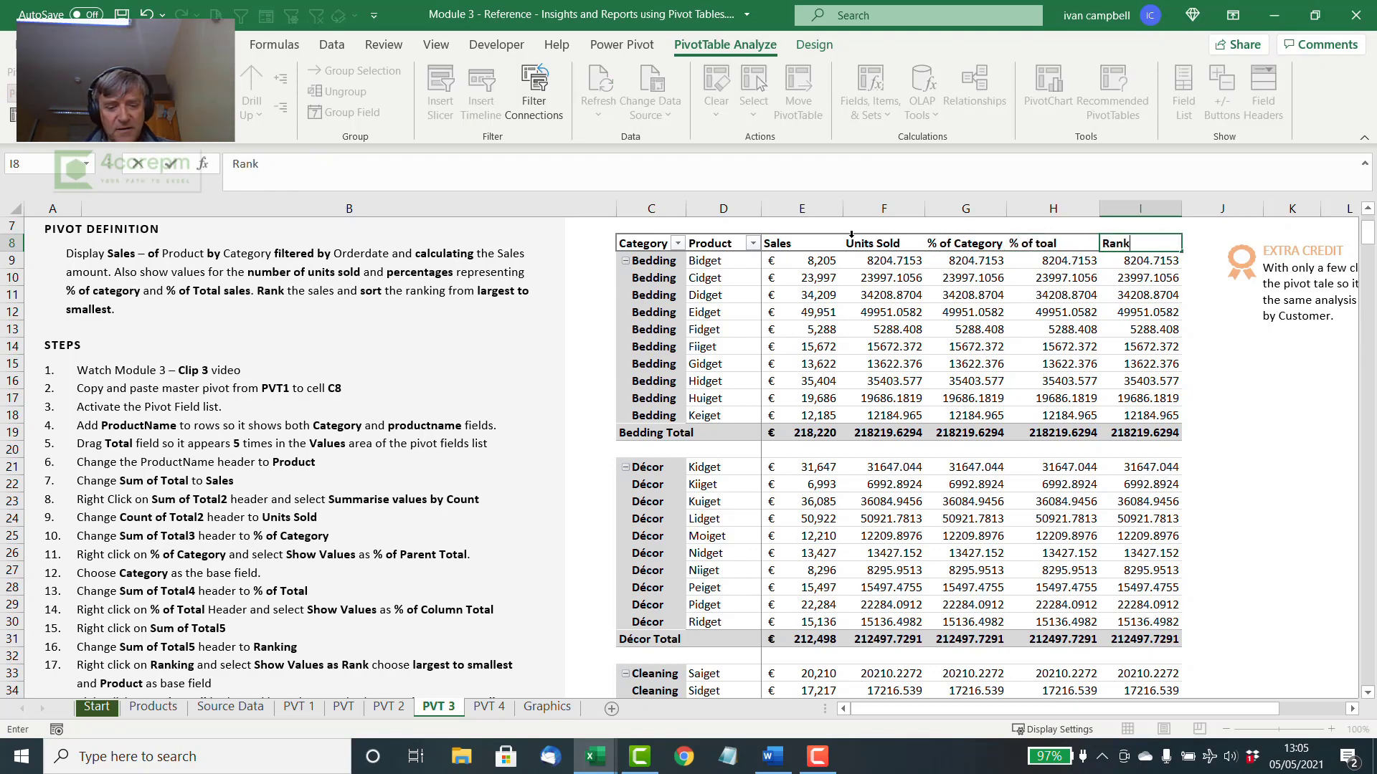
type("ing")
key("Return")
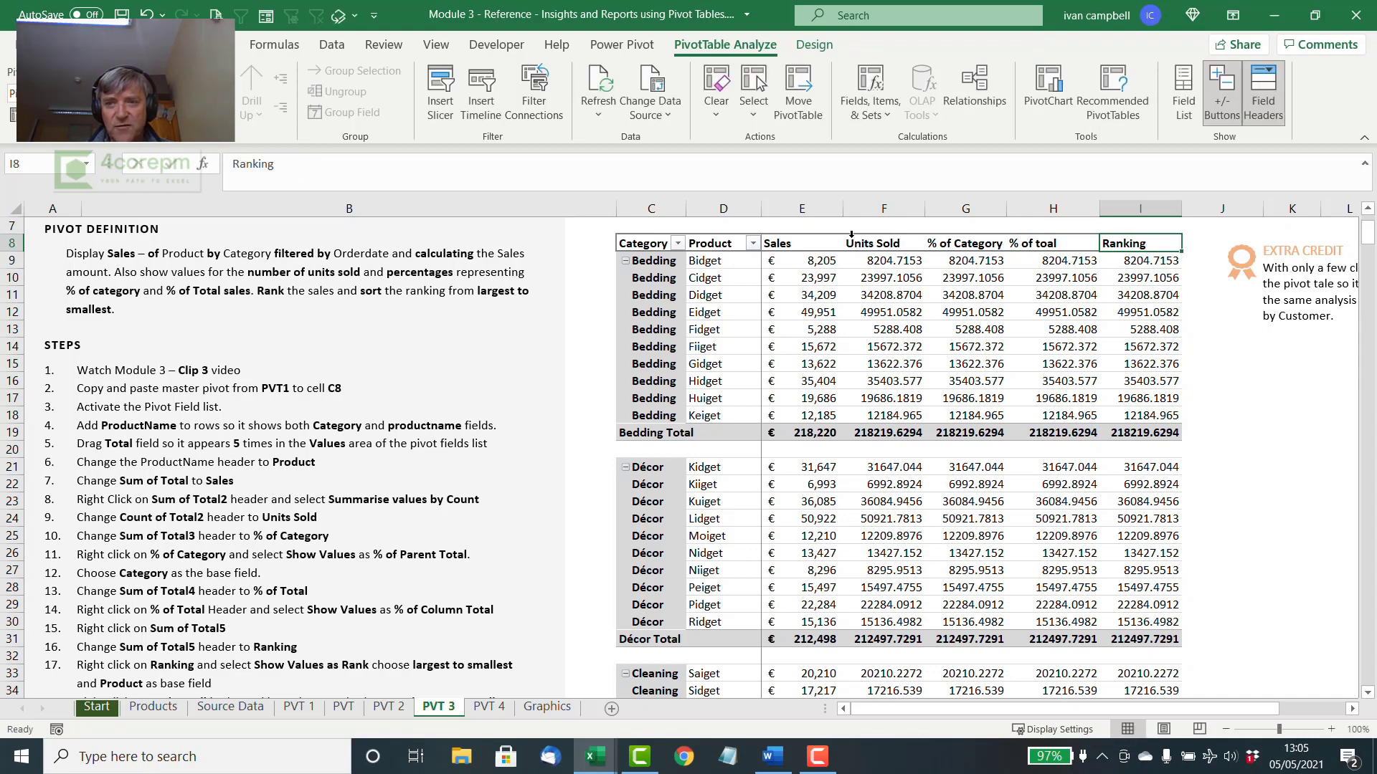
Step: Summarize the Units Sold column's values by Count
left_click(851, 237)
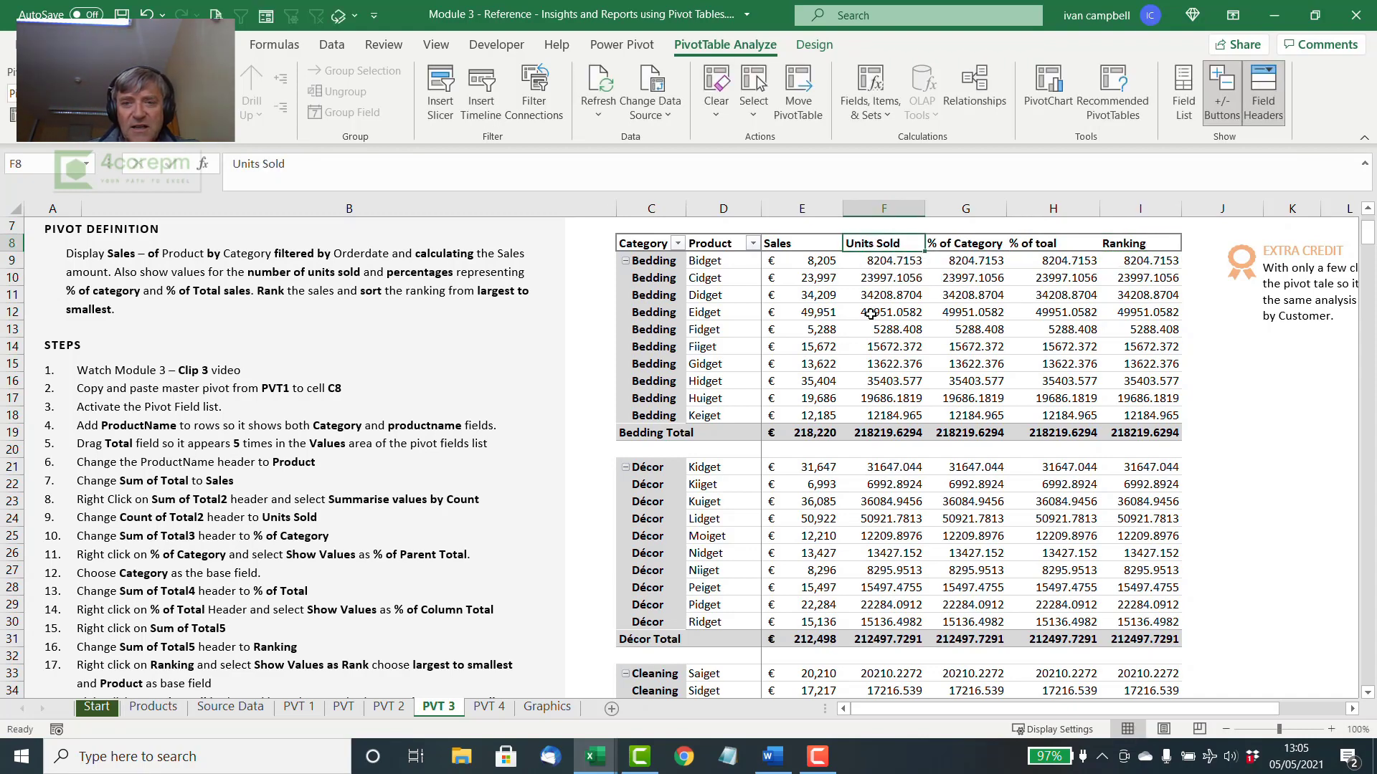
left_click(815, 261)
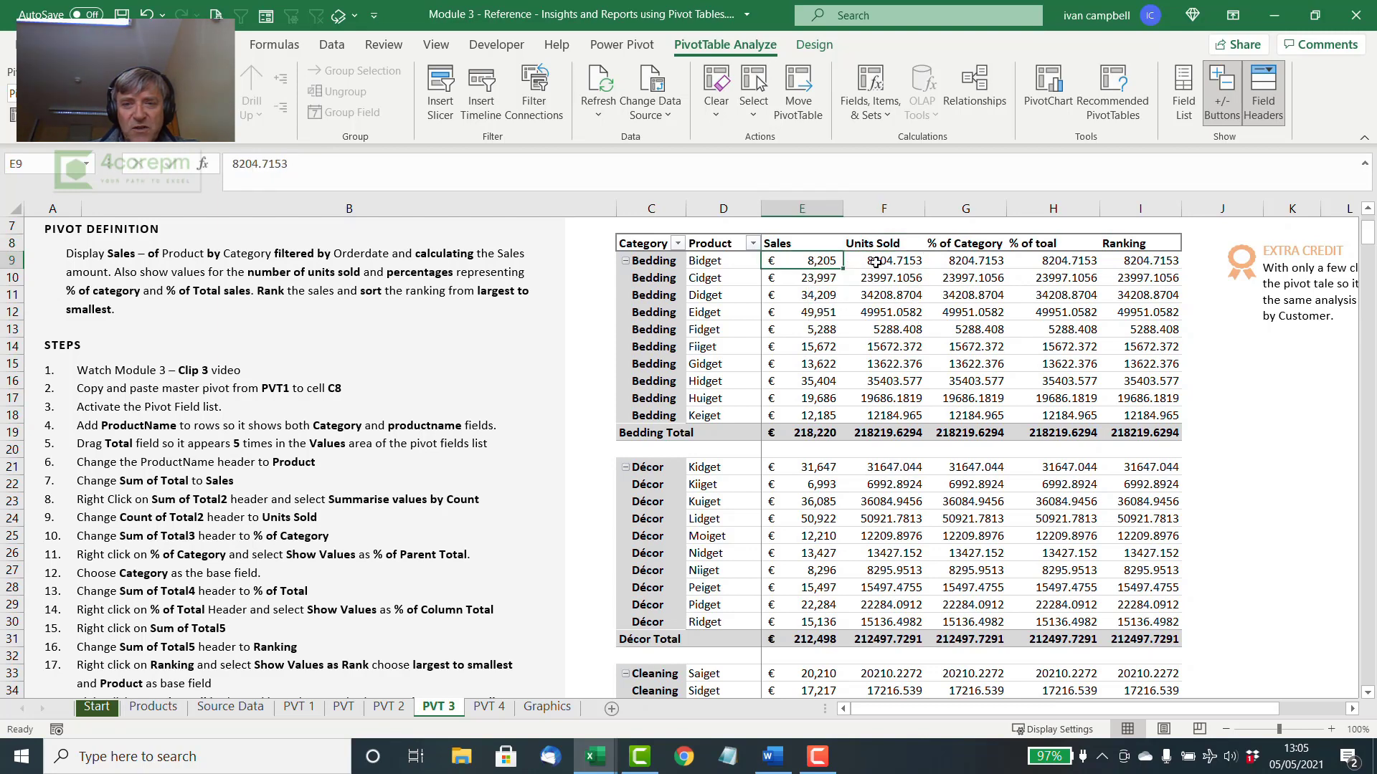
left_click(878, 262)
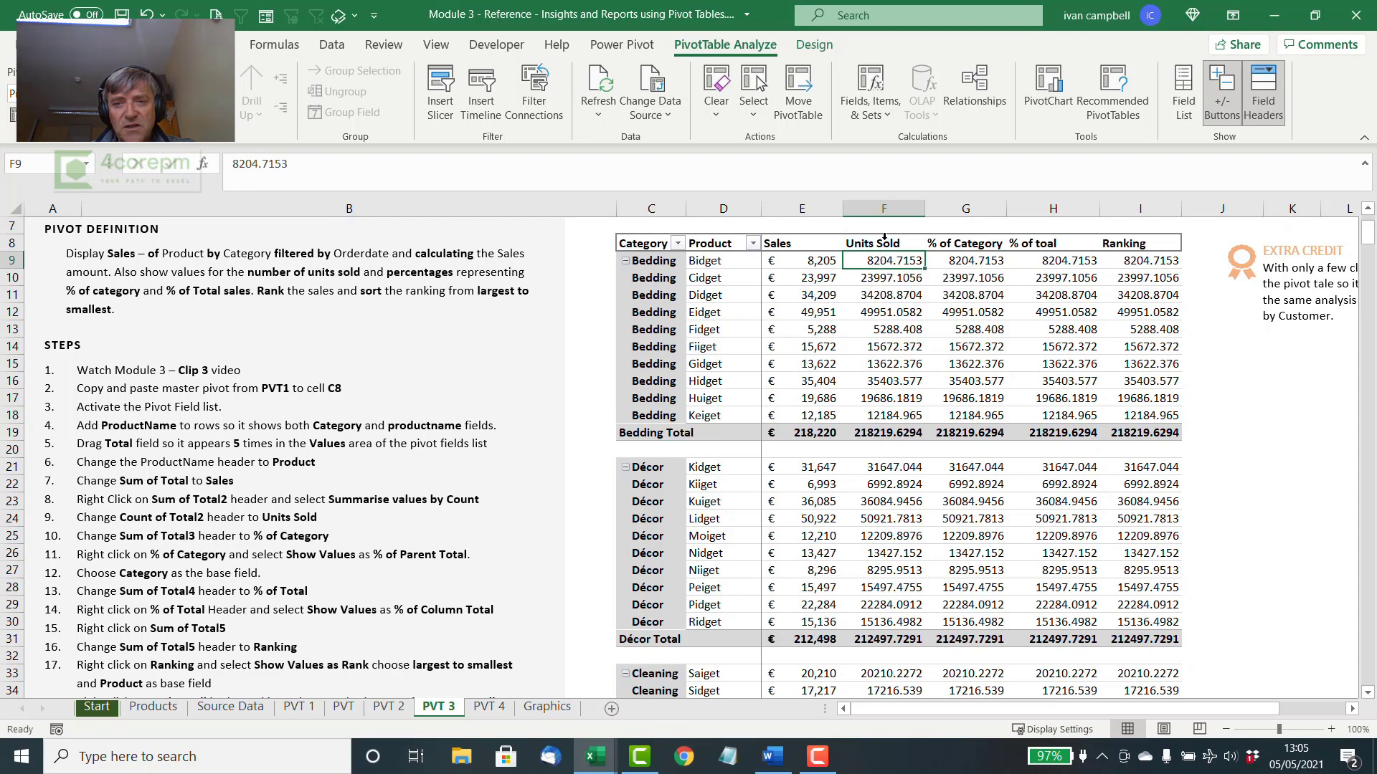
right_click(886, 248)
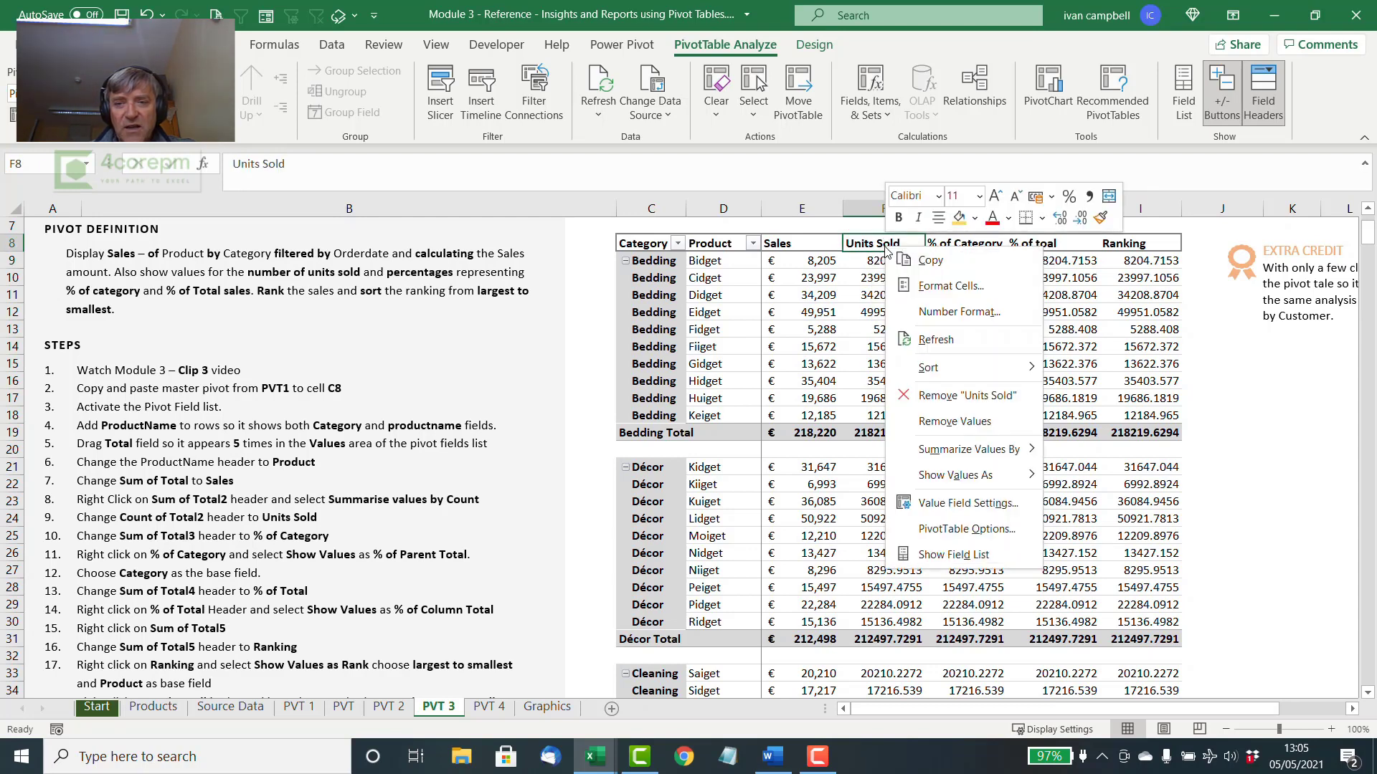
mouse_move(1026, 452)
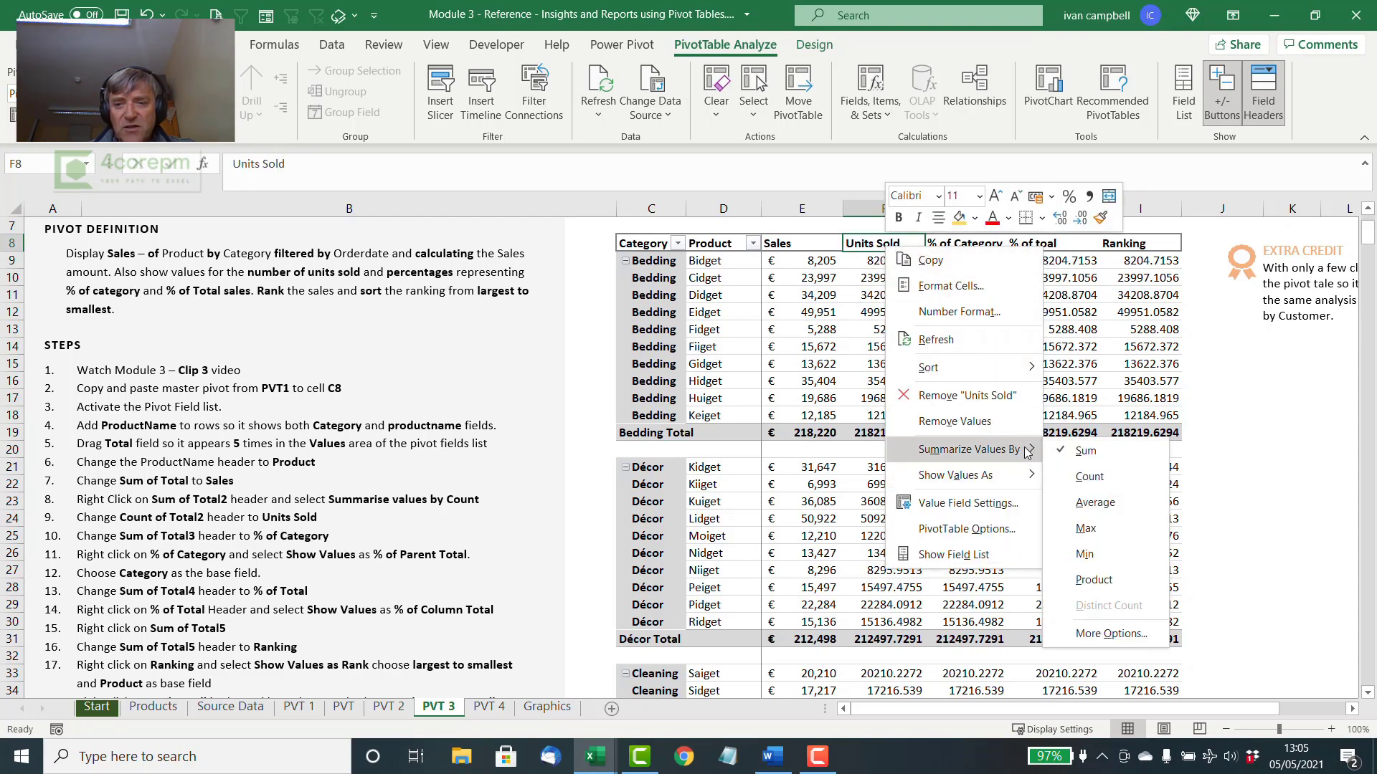
left_click(1089, 476)
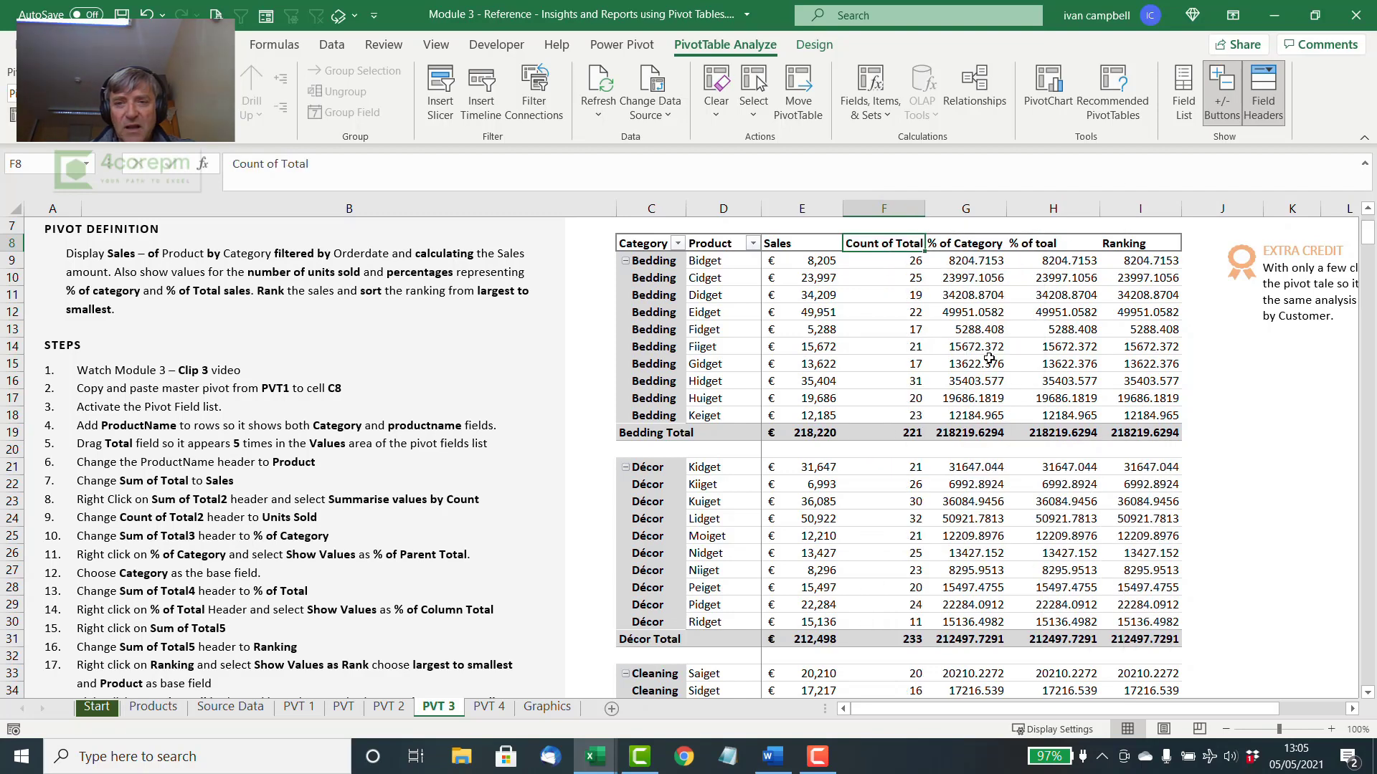
Step: Show the % of Category values as % of Parent Total with Category as the base field
left_click(894, 261)
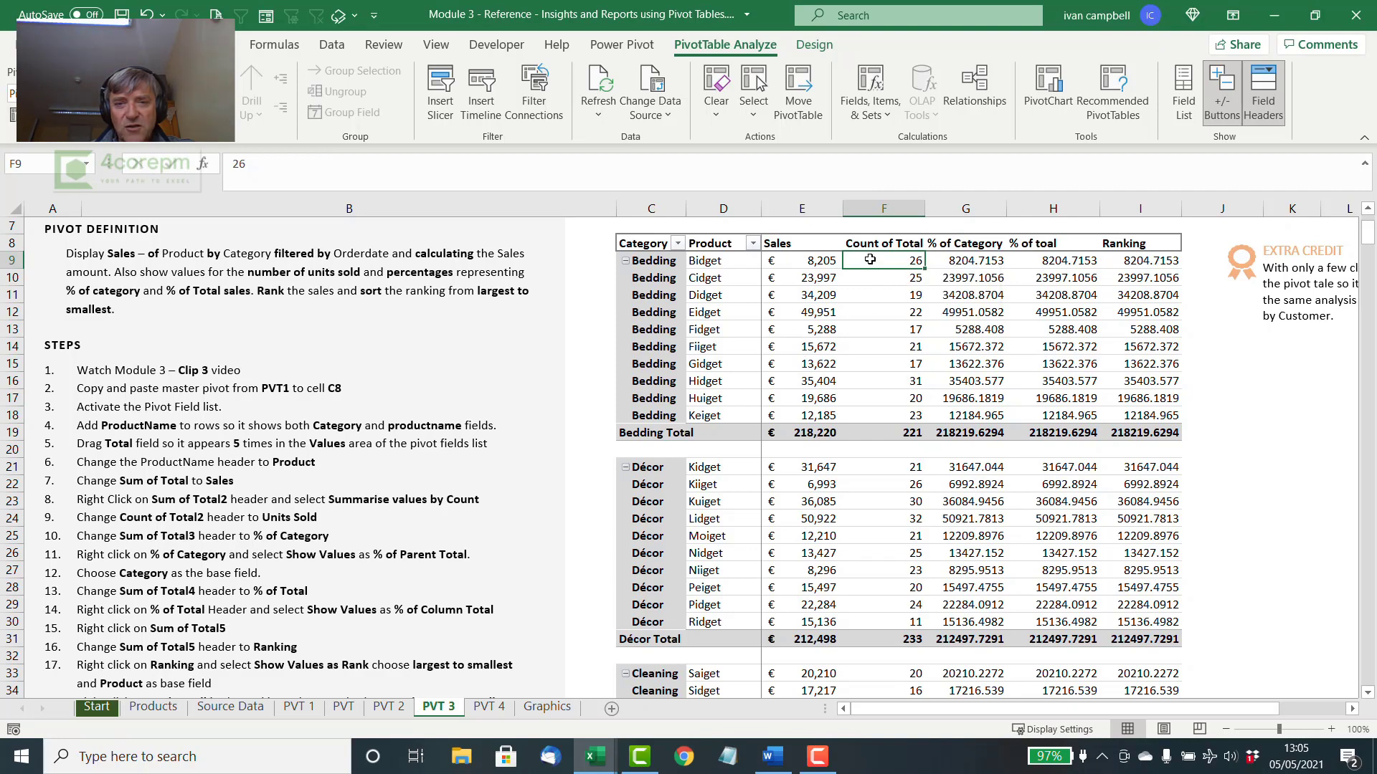
left_click(966, 261)
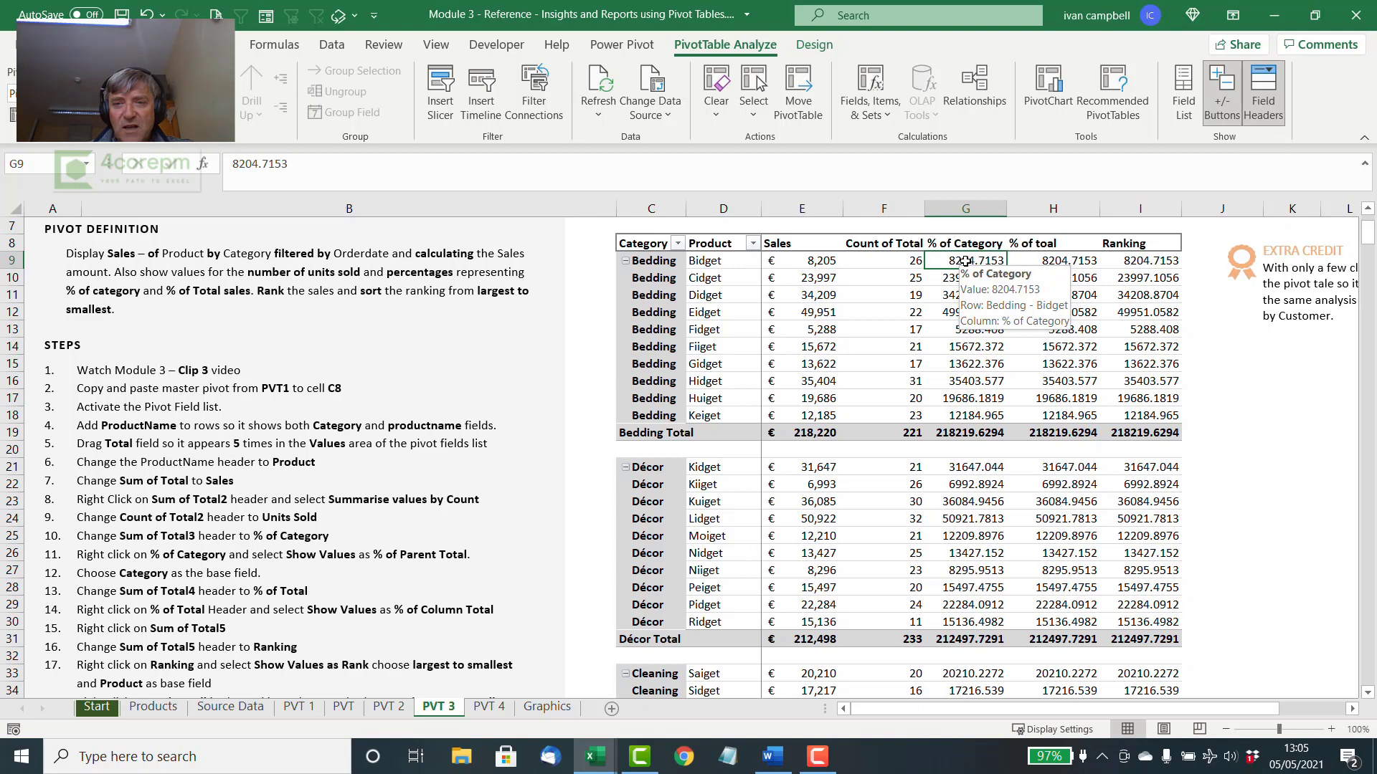
right_click(970, 245)
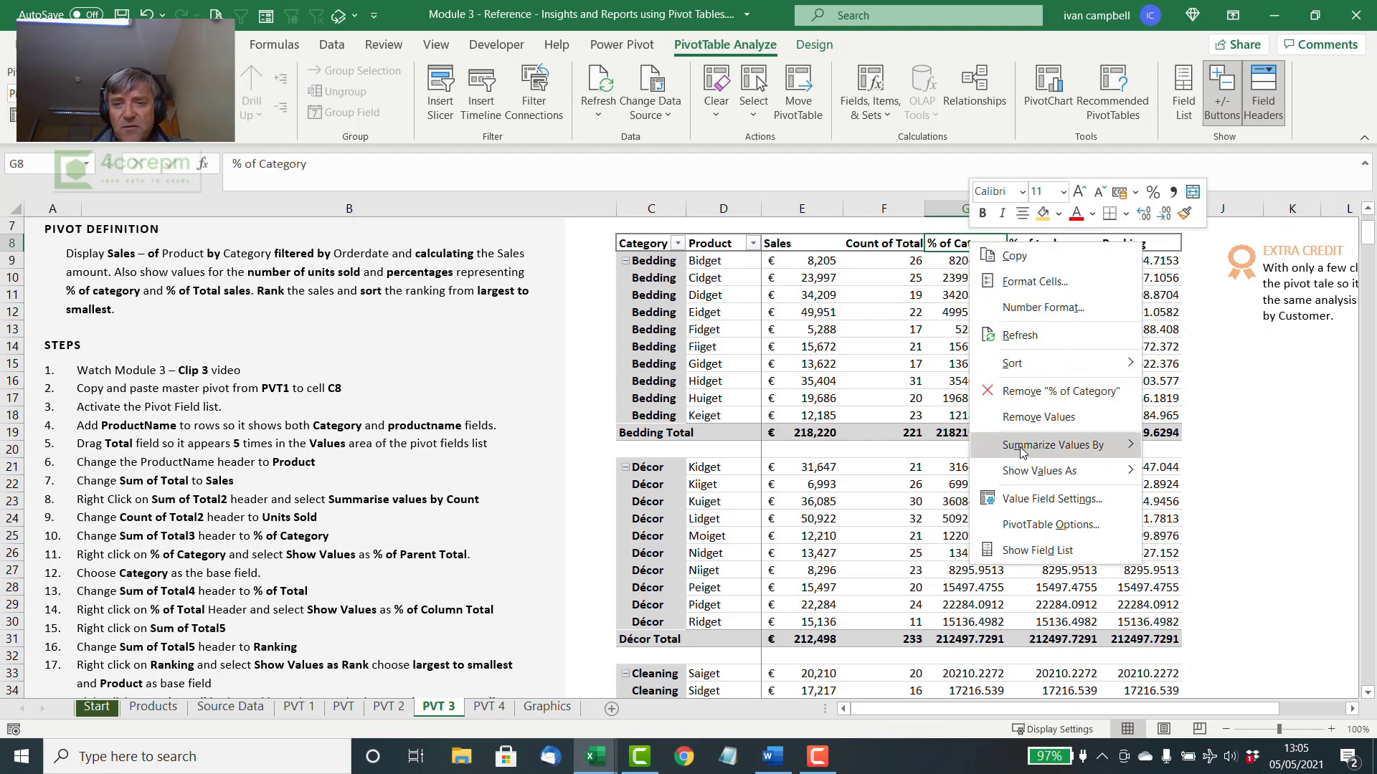
mouse_move(1027, 470)
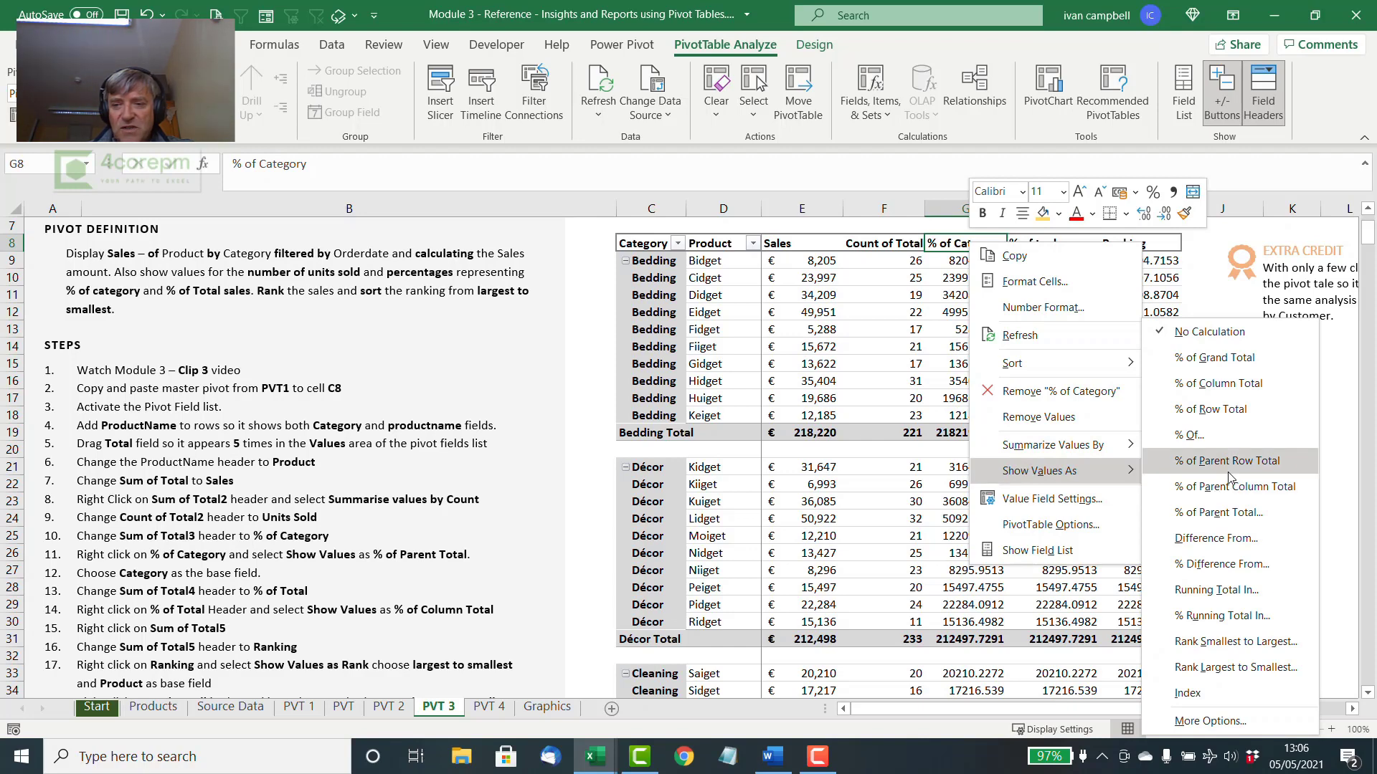
left_click(1236, 513)
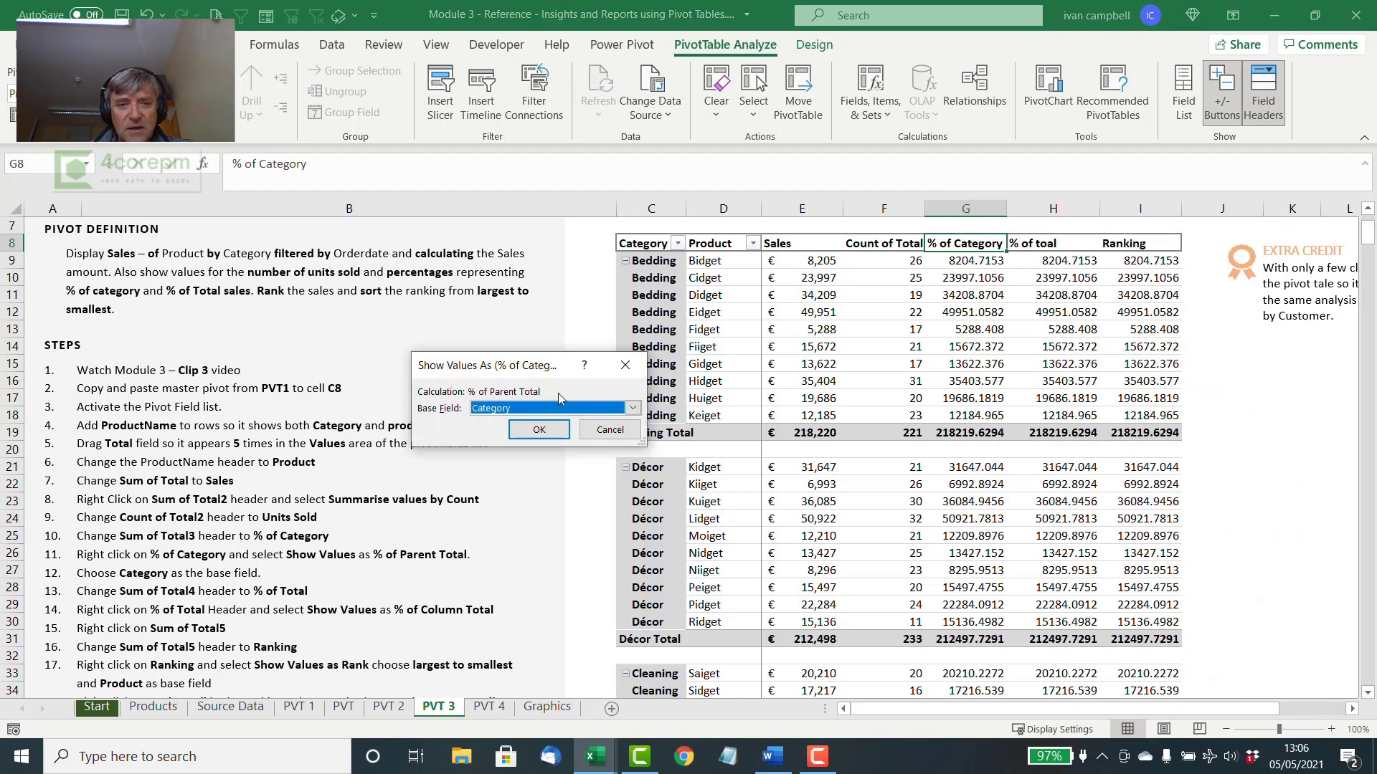
left_click(559, 429)
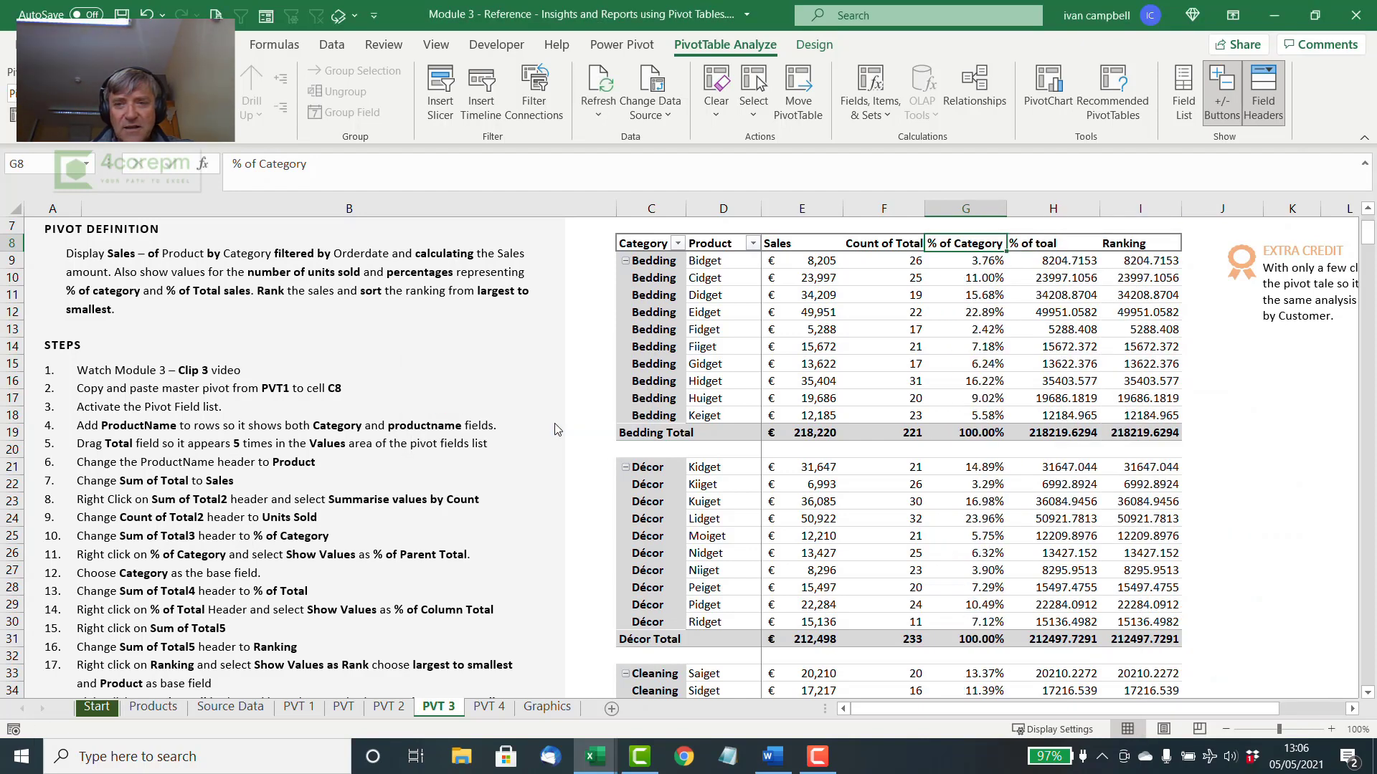
Step: Correct the "% of toal" header's spelling to "% of total"
left_click(1053, 246)
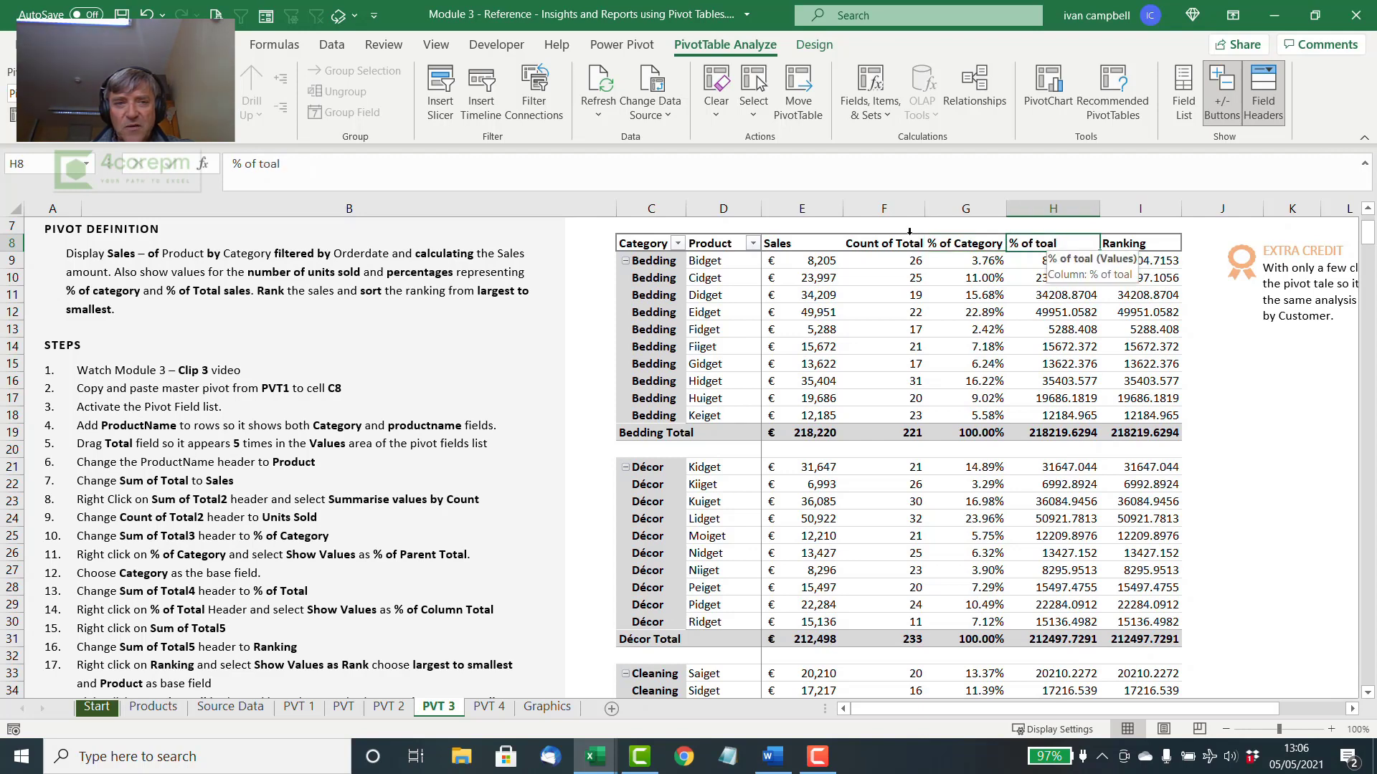
left_click(267, 165)
type("t")
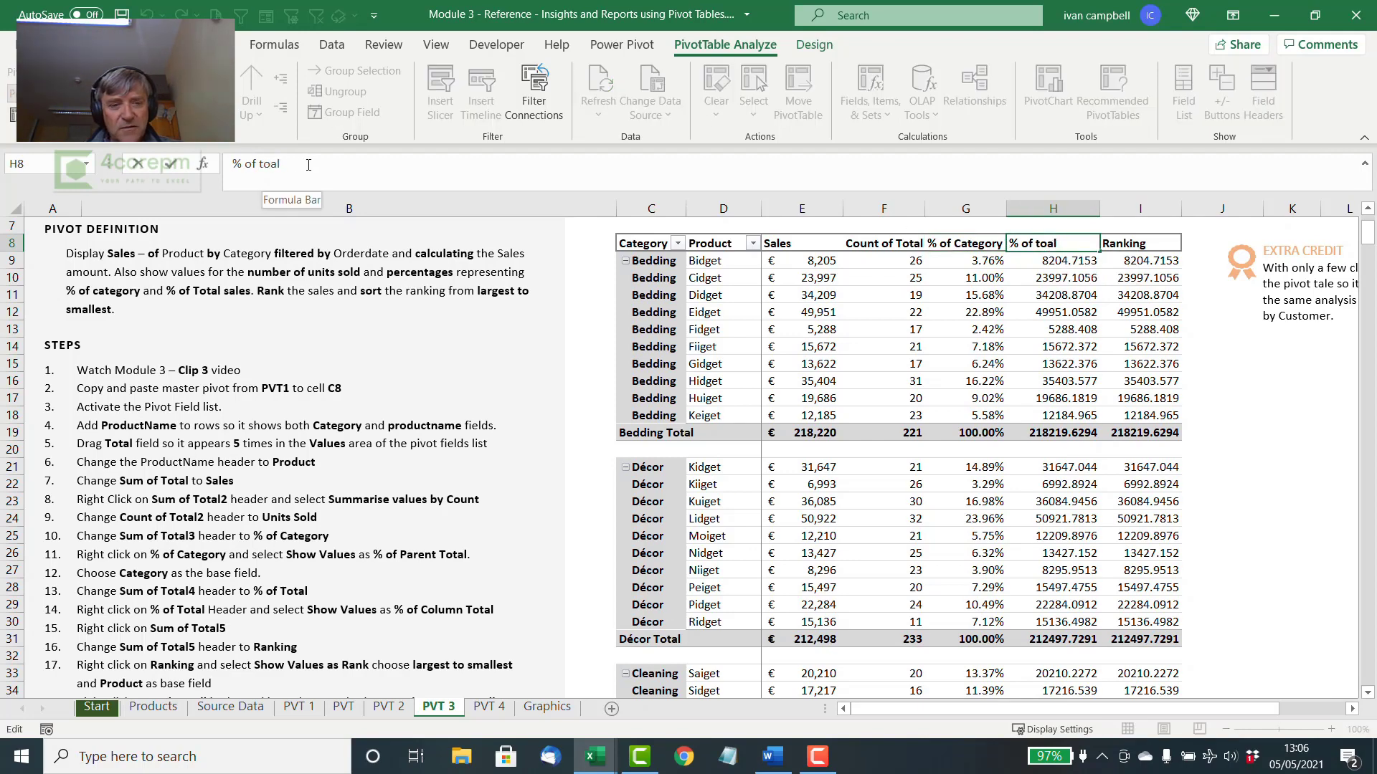
key("Return")
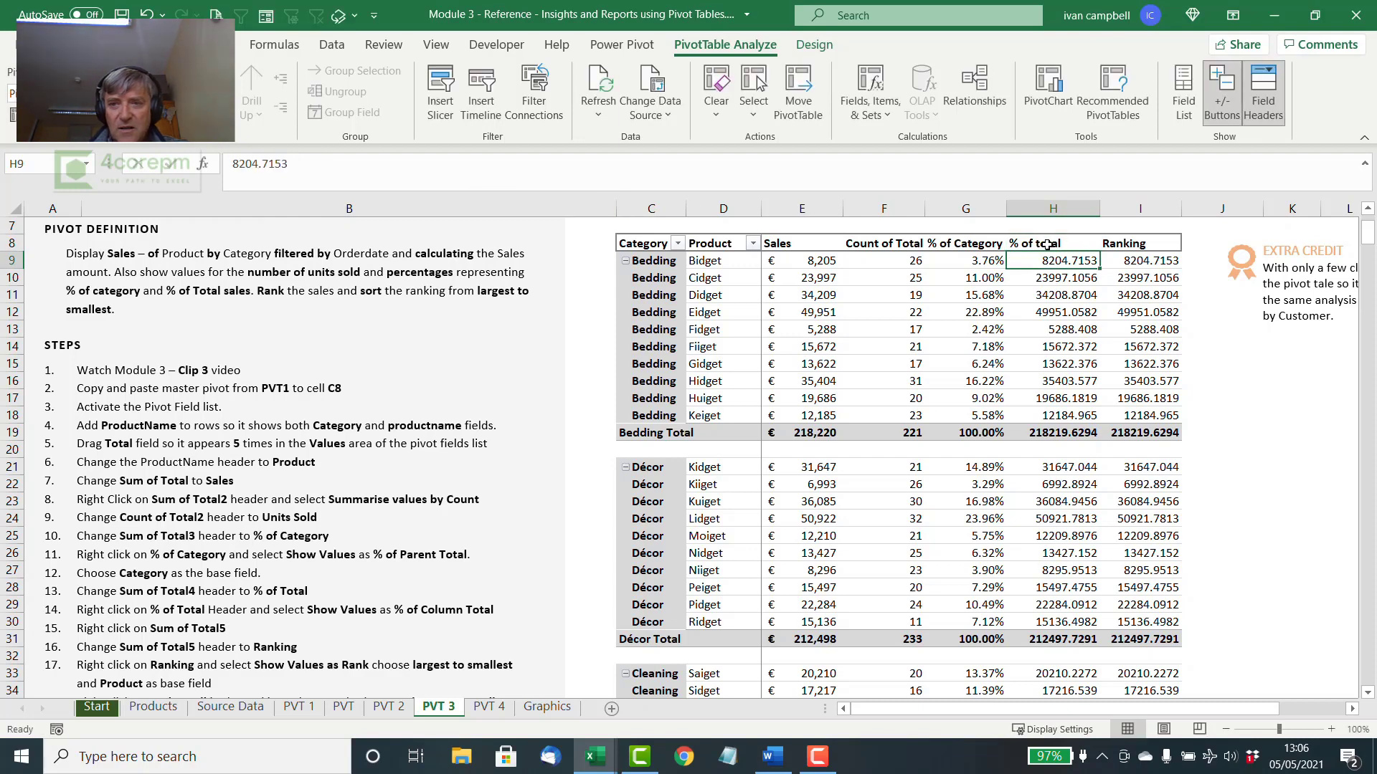
Step: Show the % of total column's values as % of Grand Total
right_click(1051, 244)
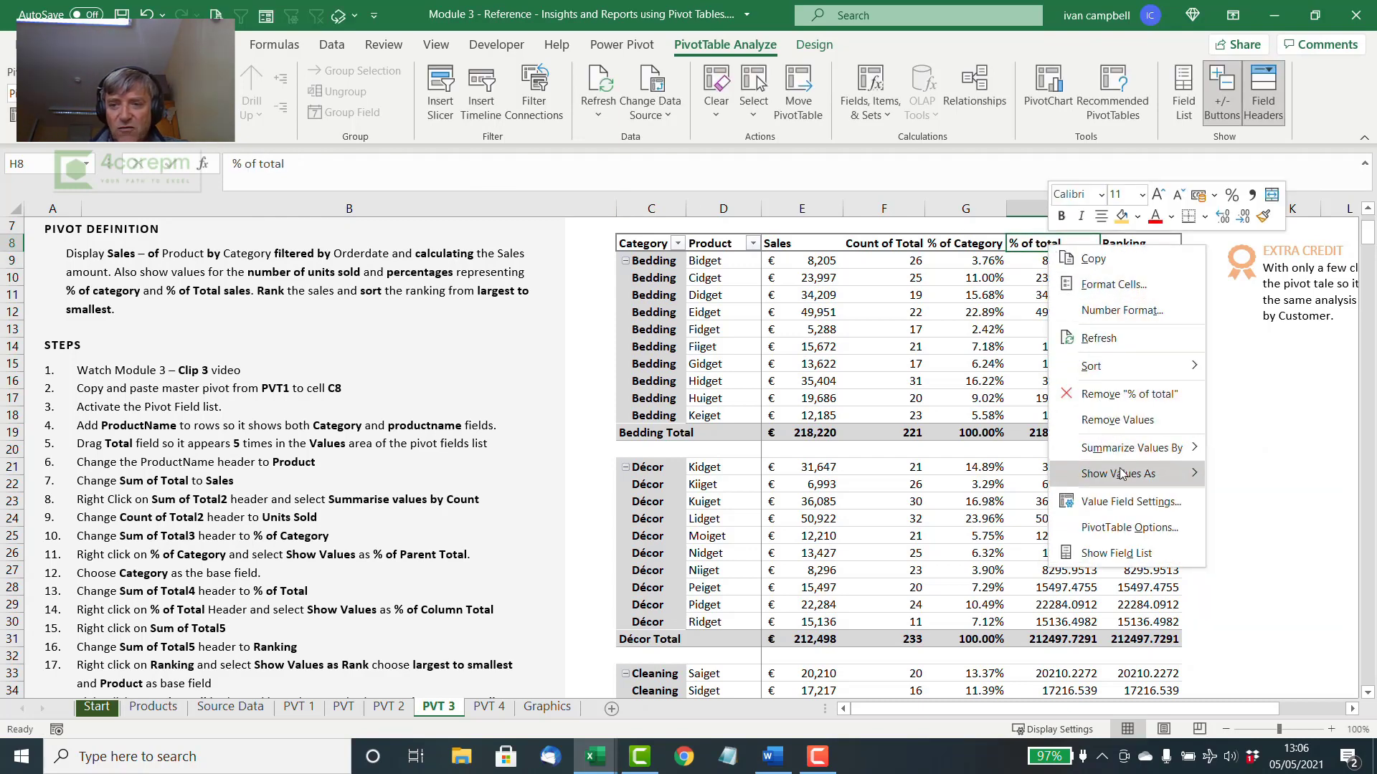
mouse_move(1123, 474)
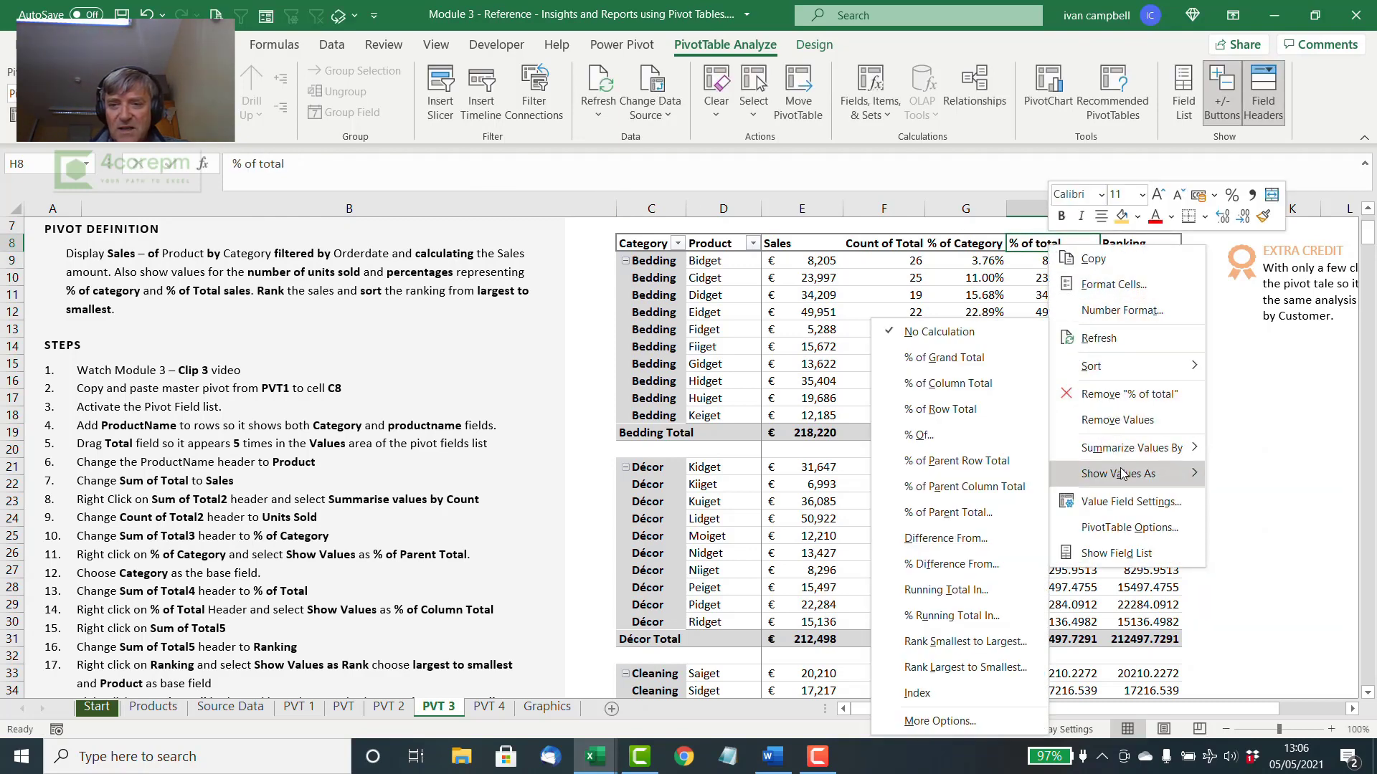
left_click(934, 362)
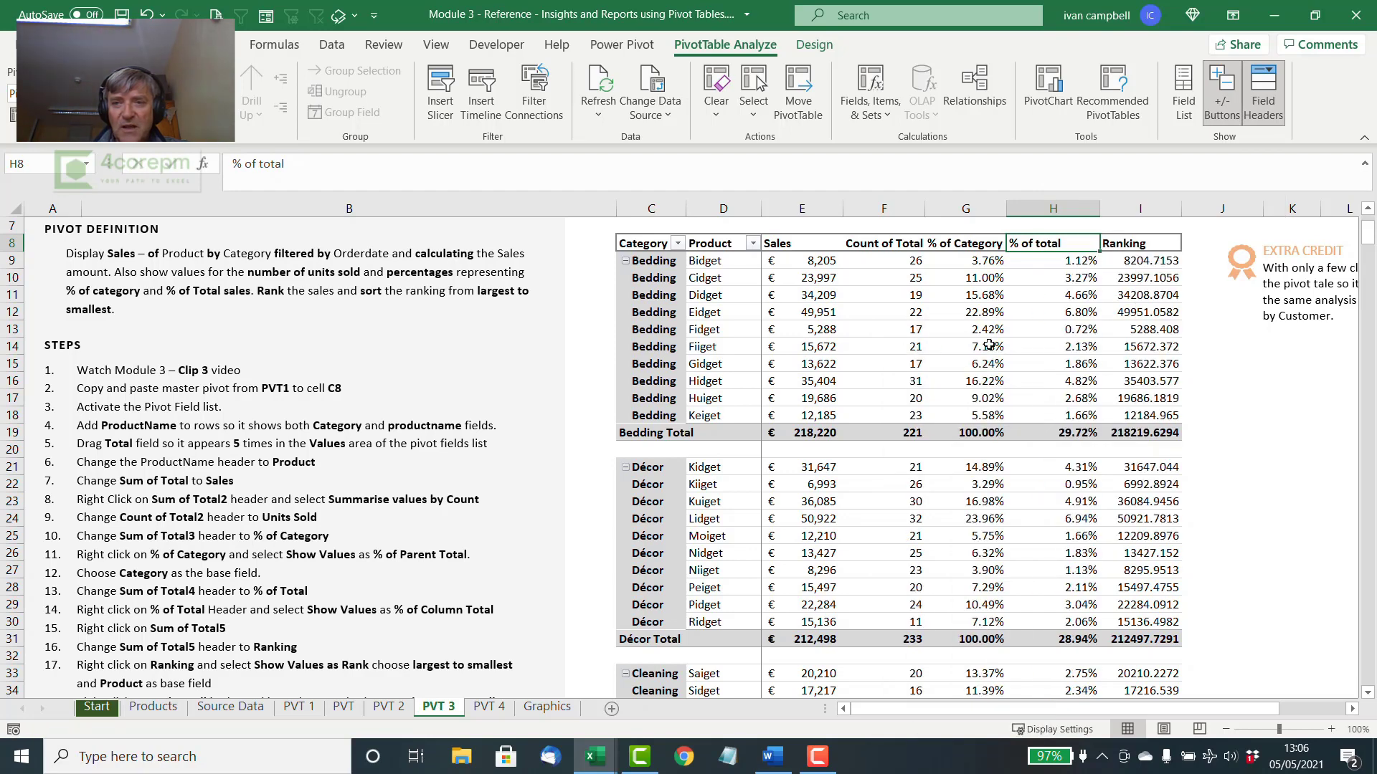
Step: Show the Ranking values as Rank Largest to Smallest with Product as the base field
left_click(1143, 244)
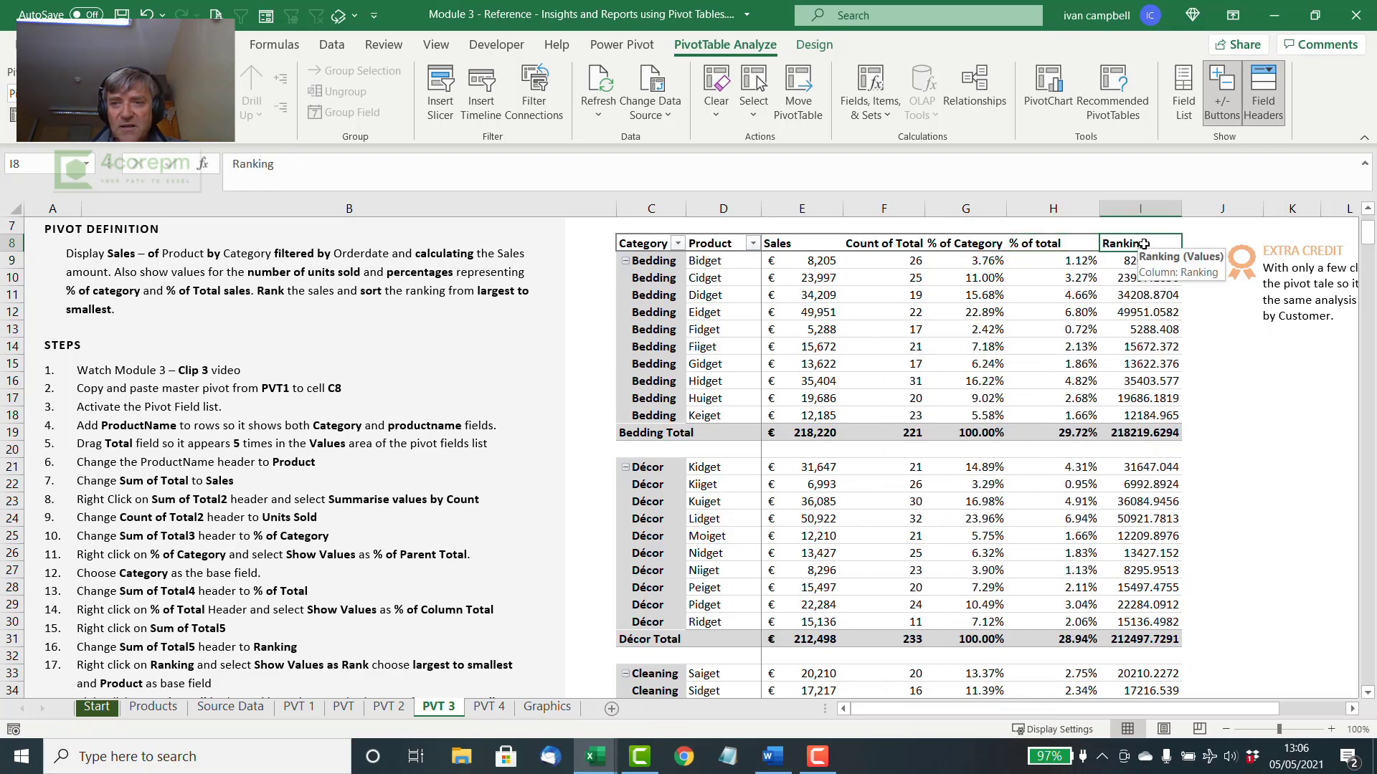
right_click(1144, 244)
mouse_move(1235, 476)
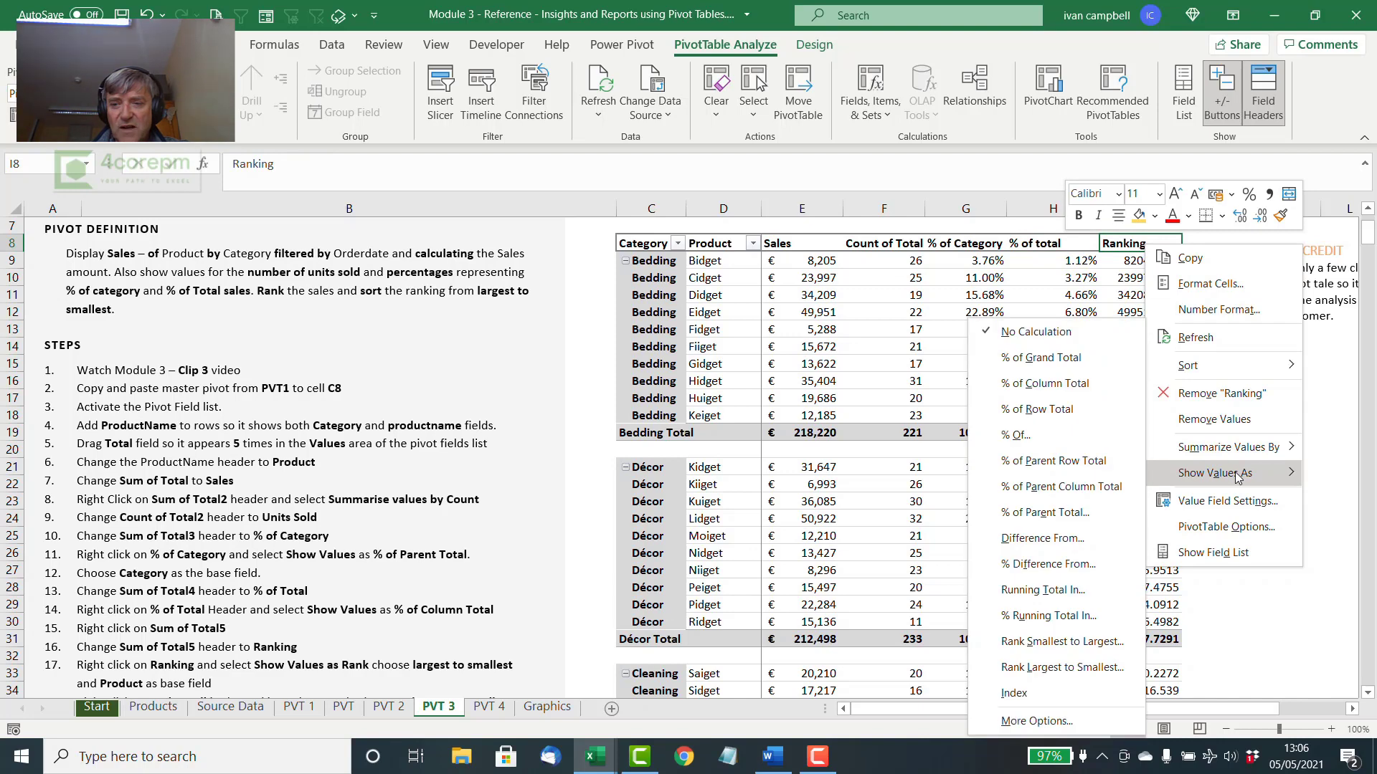
left_click(1047, 667)
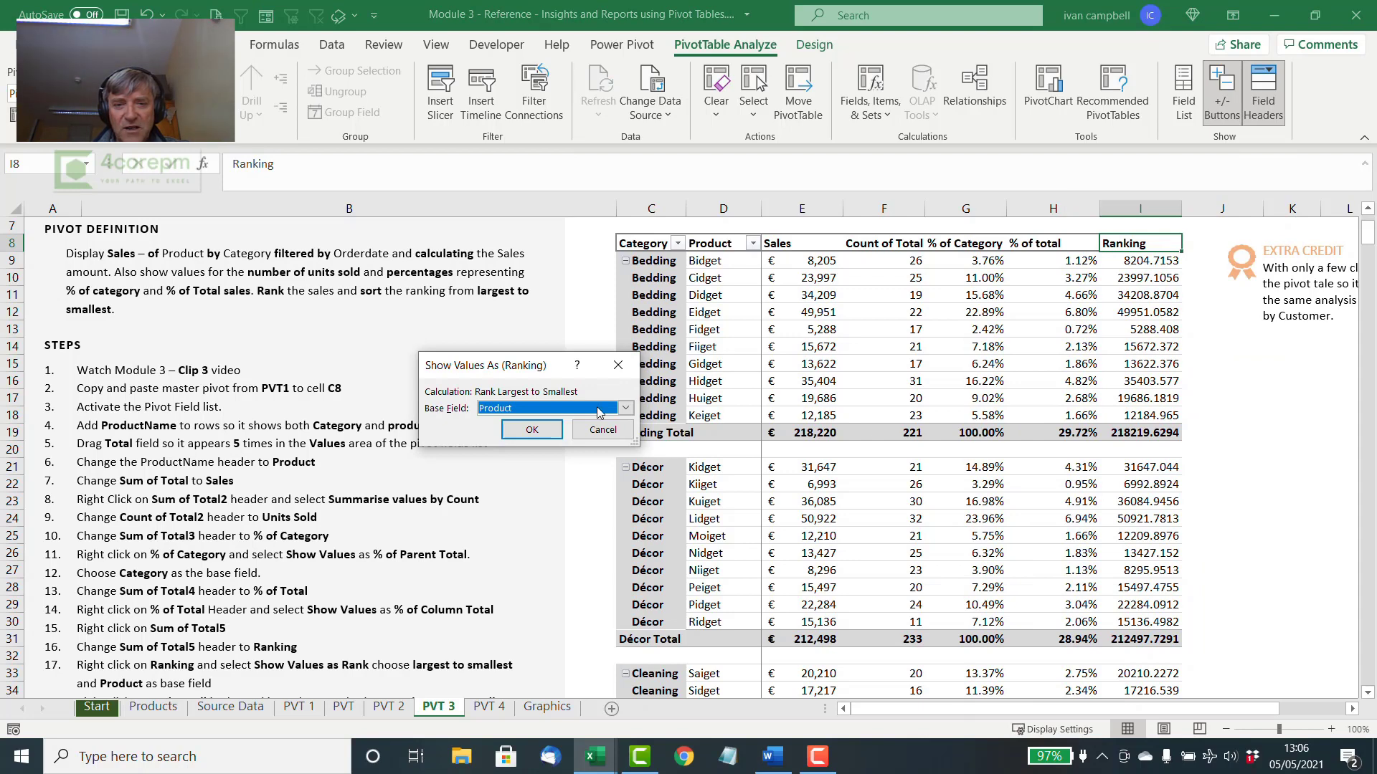
left_click(533, 430)
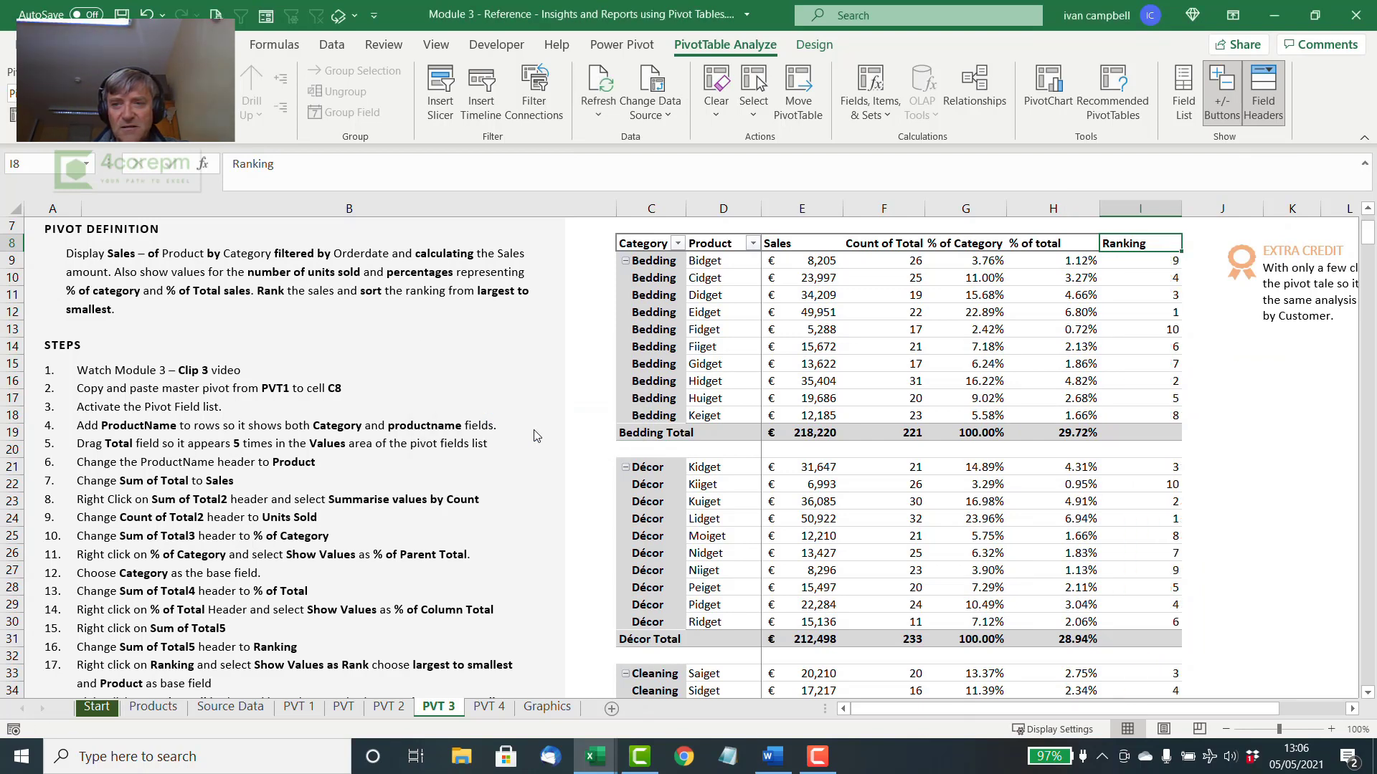
Step: Sort the pivot table by a value cell in the Ranking column from largest to smallest
left_click(1146, 260)
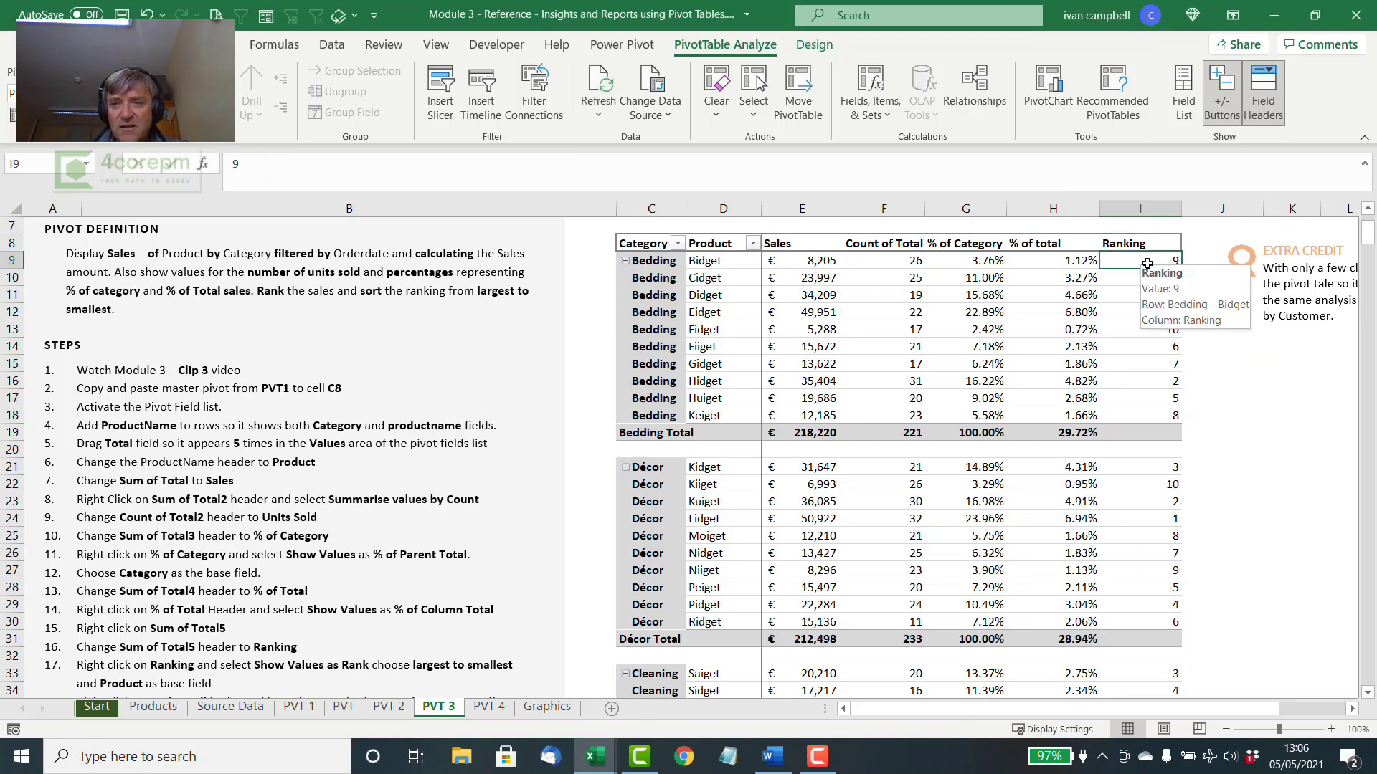
key("Down")
key("Down")
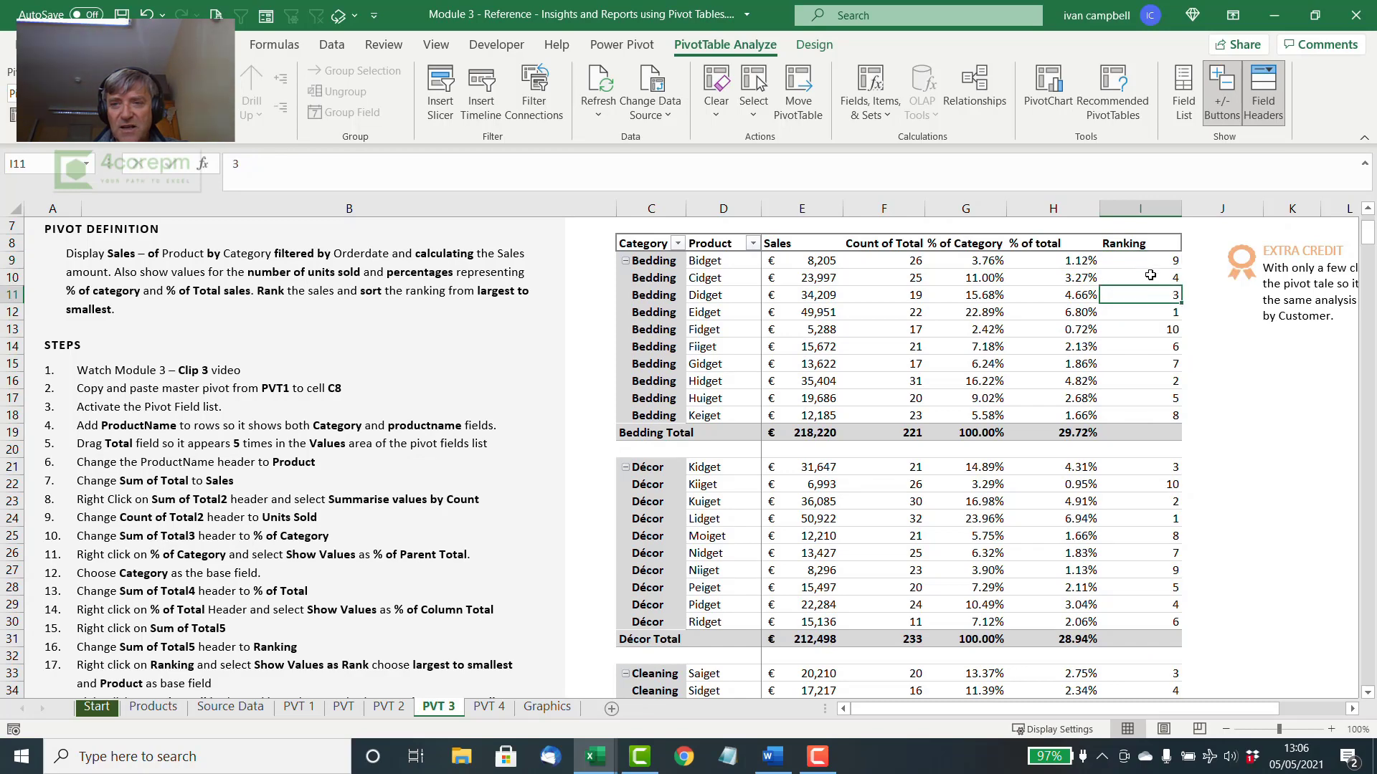
key("Up")
key("Up")
key("Up")
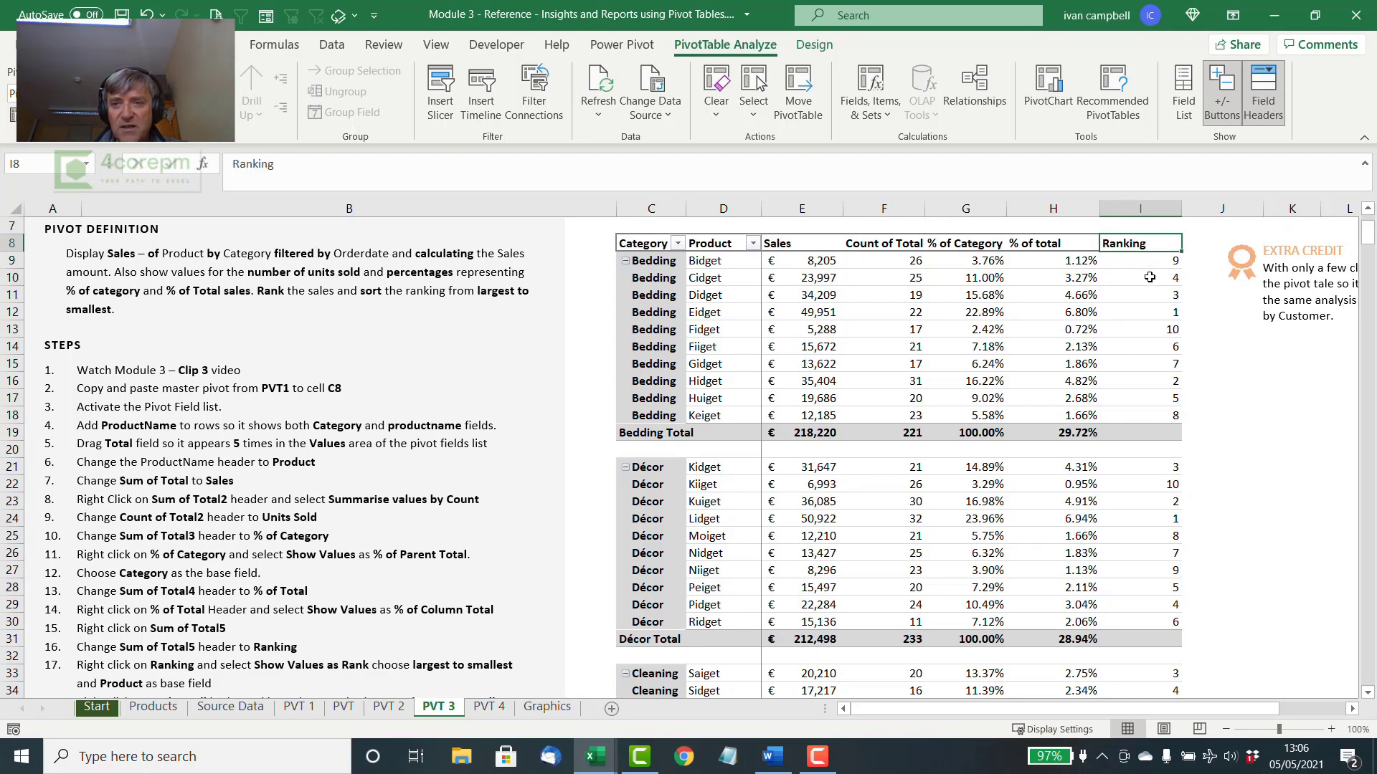
left_click(1150, 278)
right_click(1150, 277)
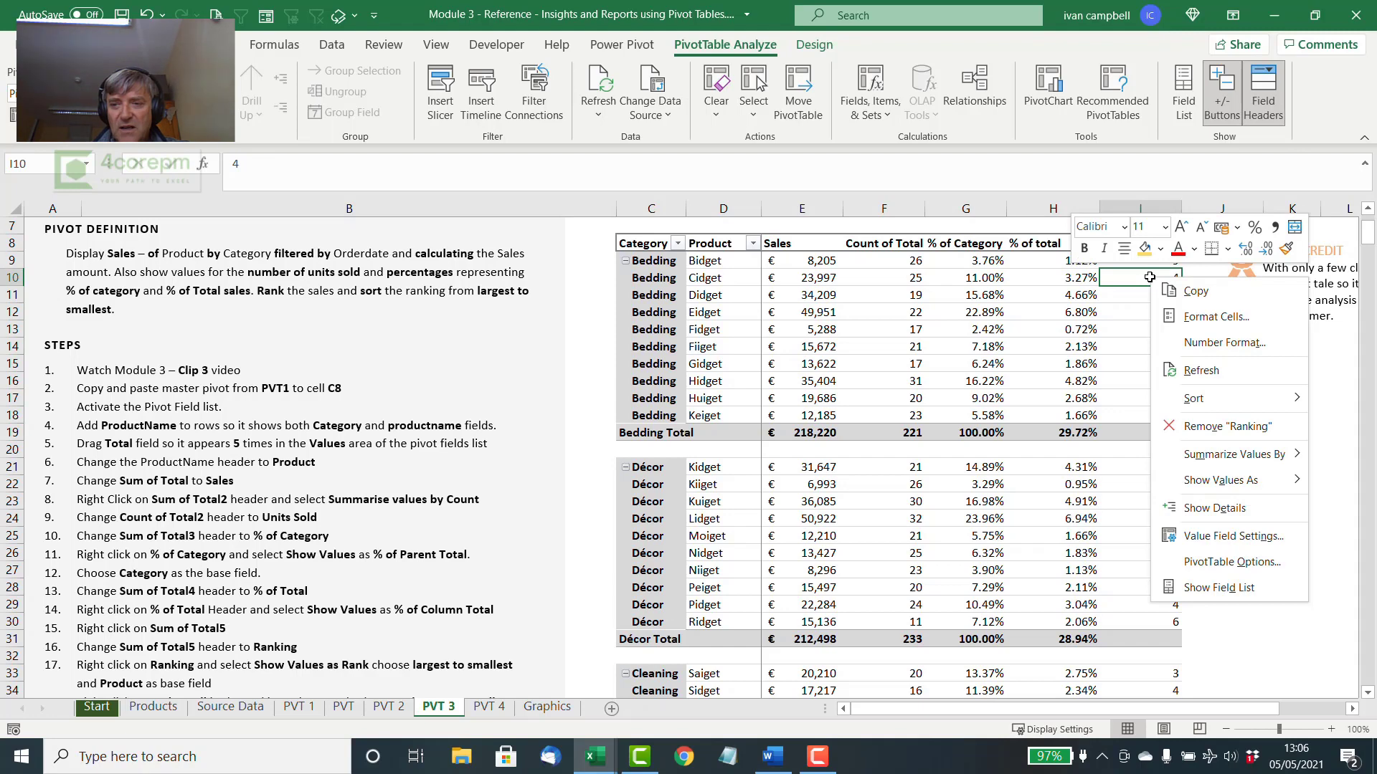
mouse_move(1198, 399)
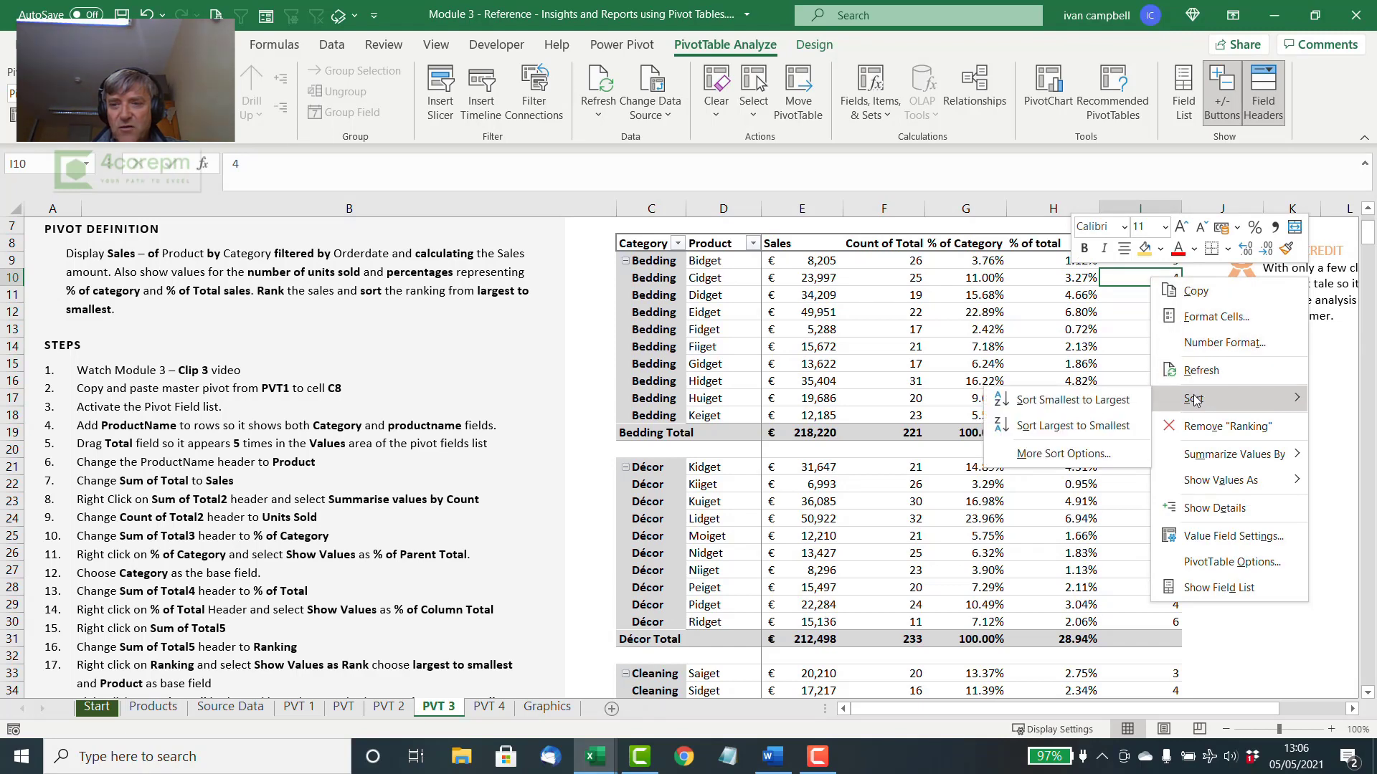
left_click(1112, 426)
Step: Insert a timeline for the OrderDate field of the pivot table
scroll(186, 434, "down", 2)
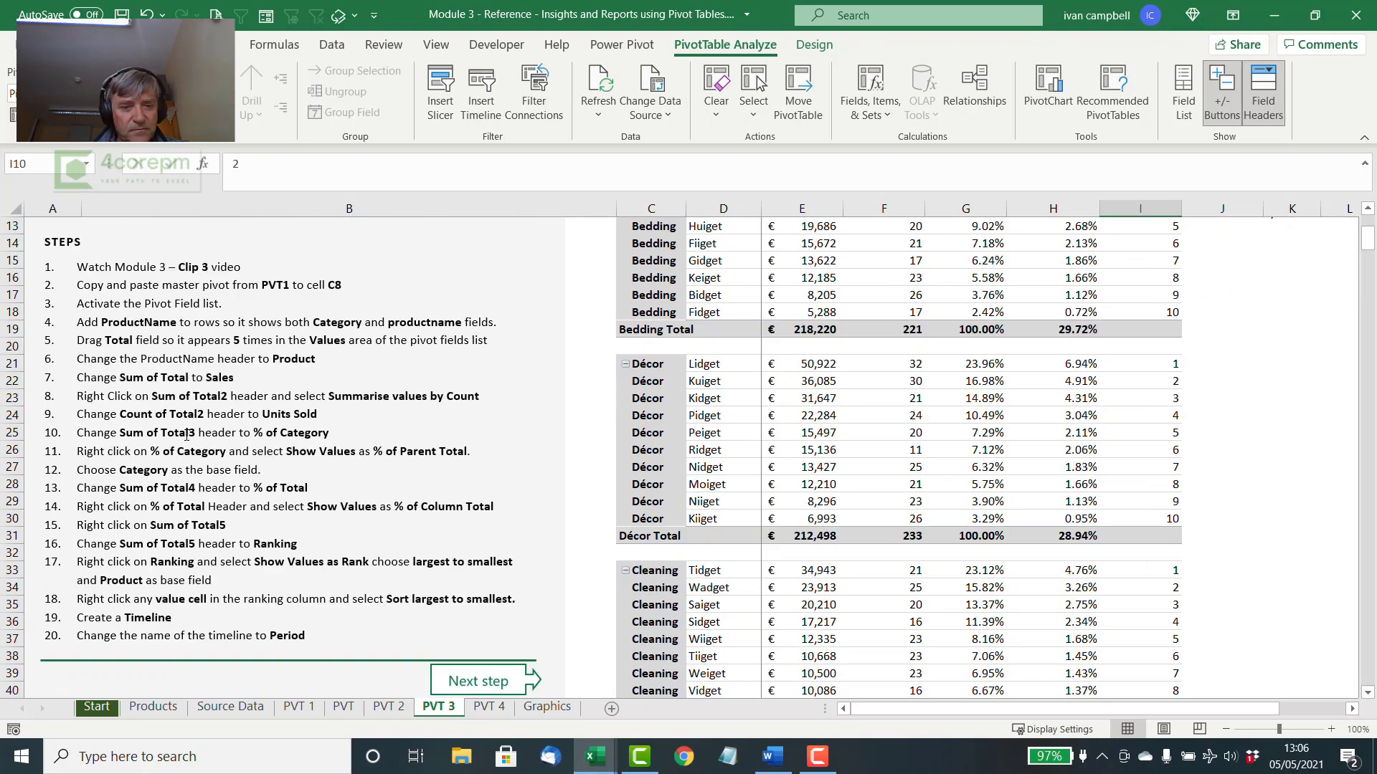
scroll(187, 435, "up", 3)
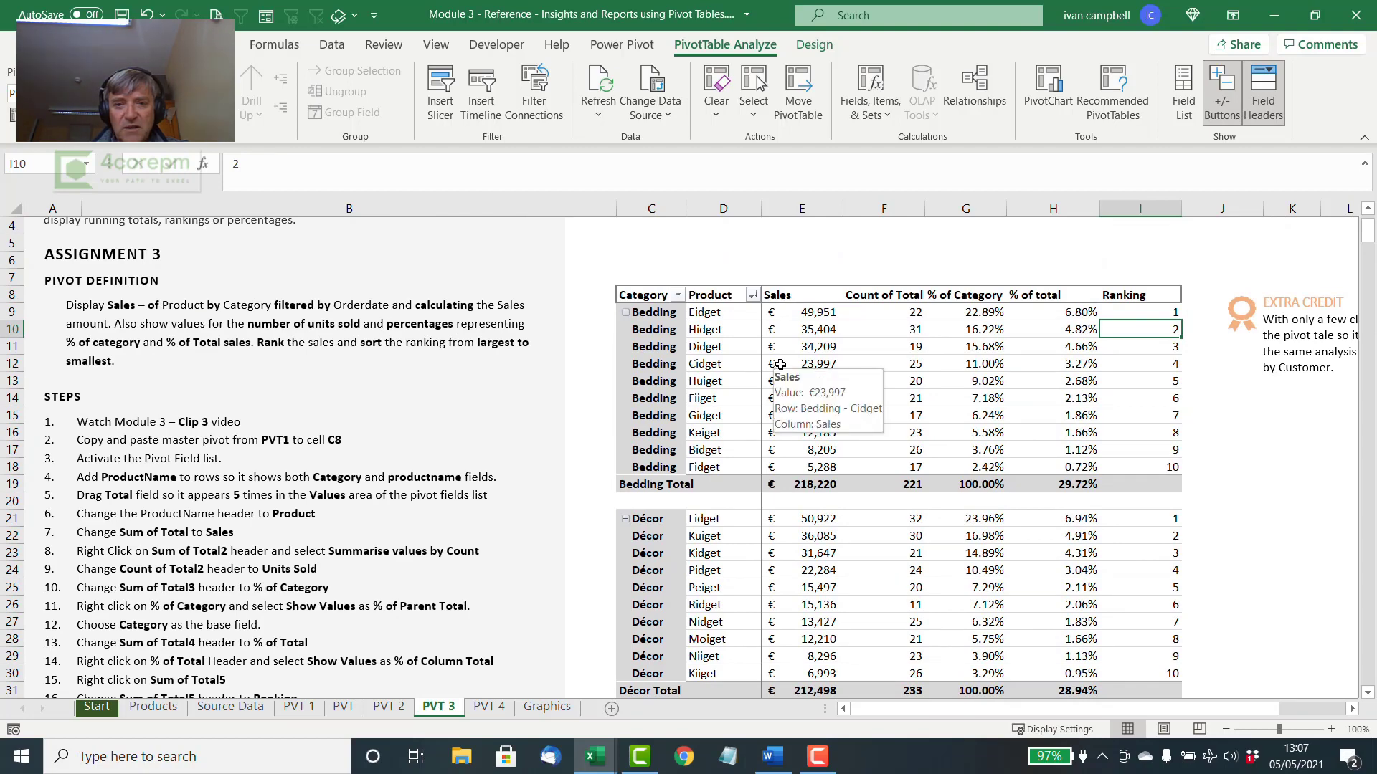
scroll(782, 364, "up", 1)
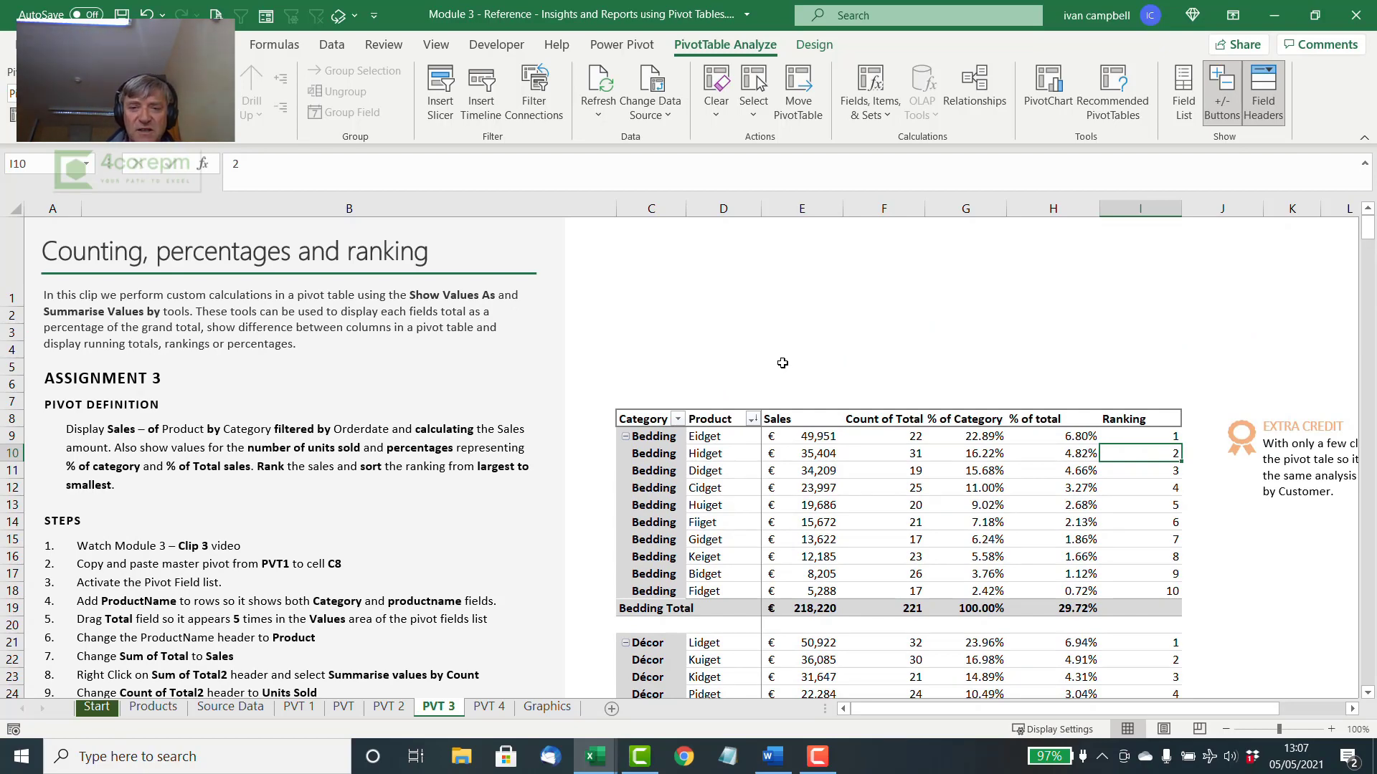
left_click(818, 437)
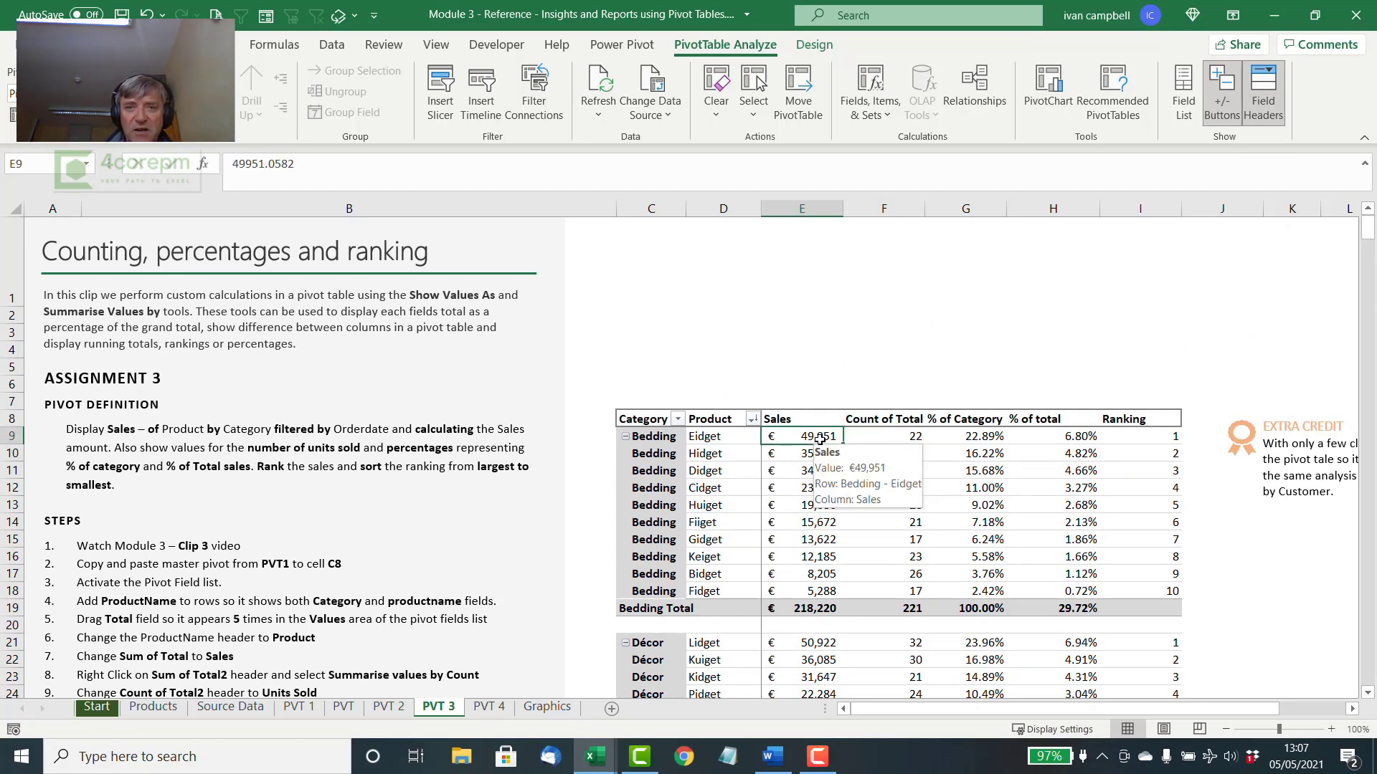
left_click(483, 104)
left_click(442, 319)
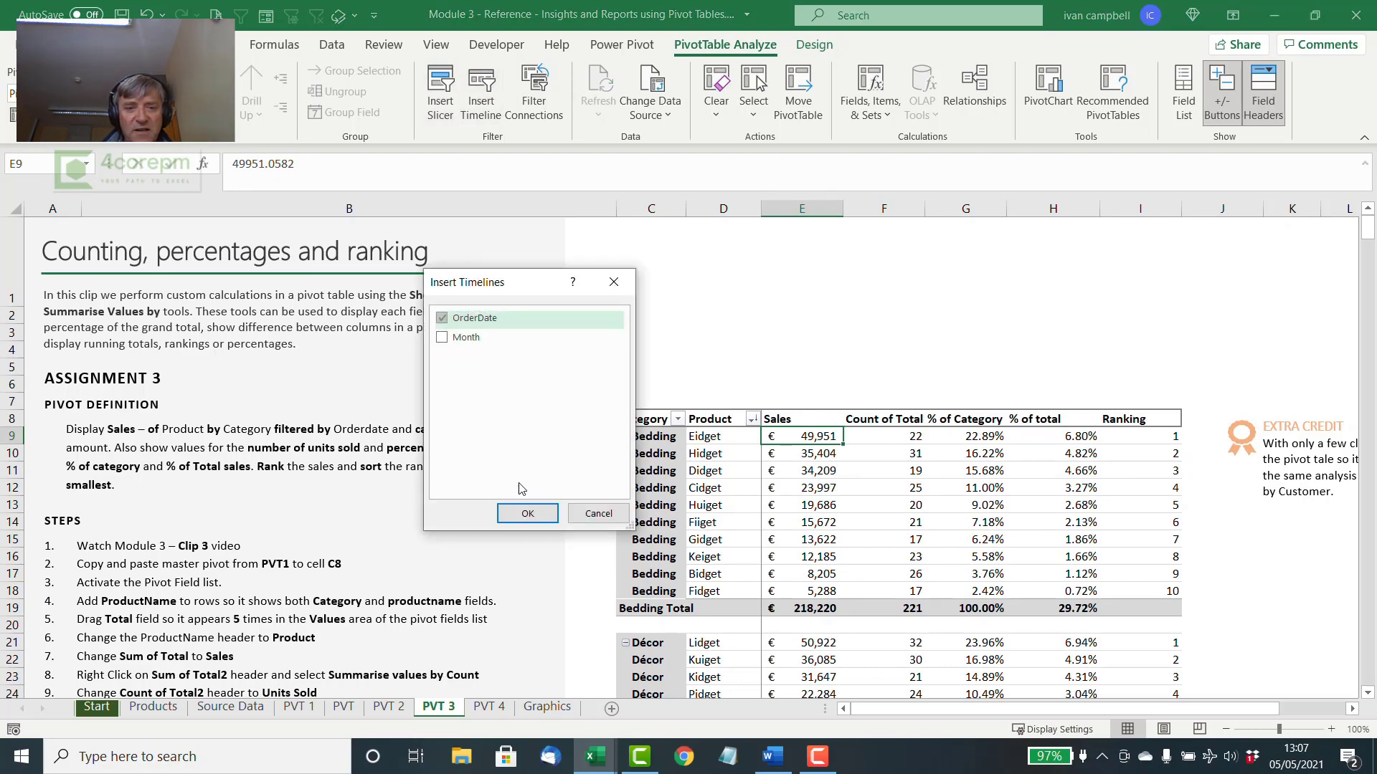
left_click(528, 513)
Step: Turn on Snap to Grid and widen the timeline to 16.64 cm so it spans the pivot table's columns
left_click(821, 93)
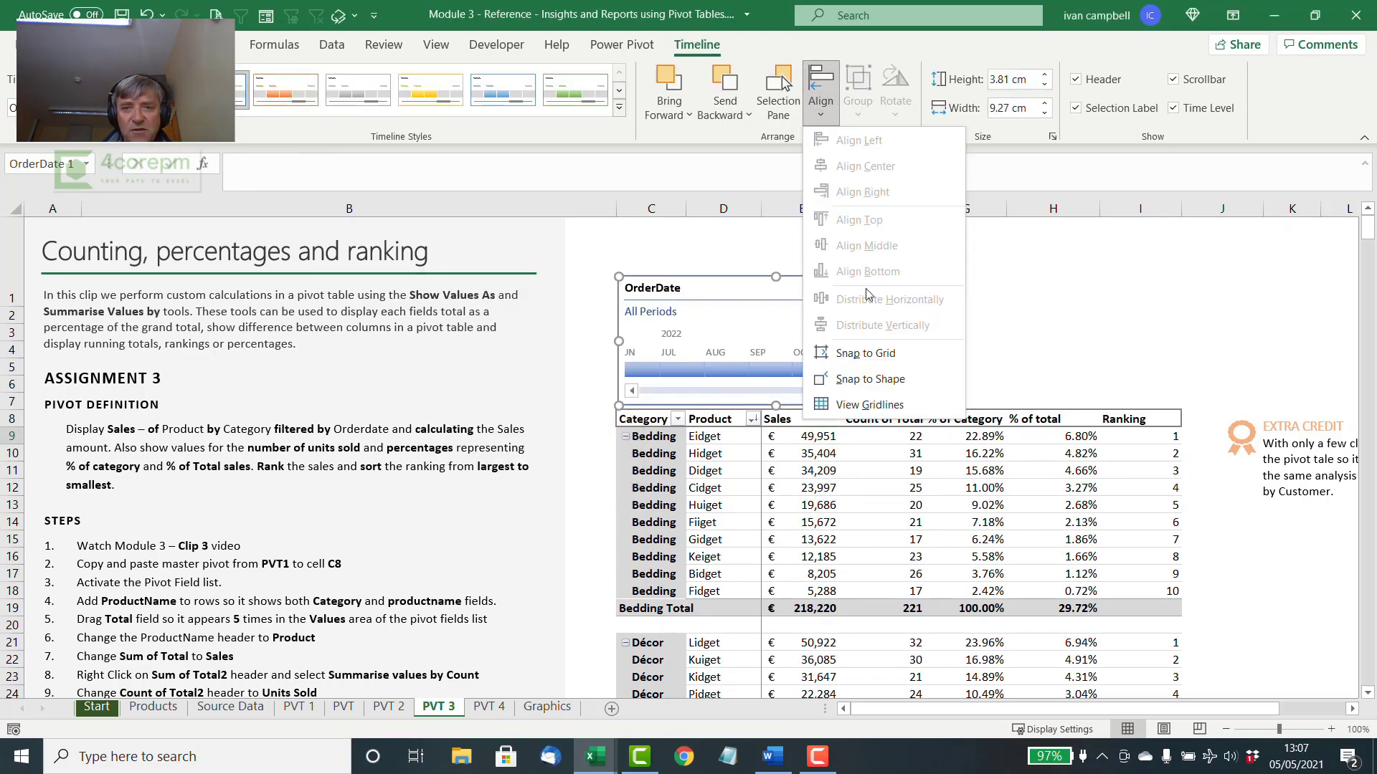
left_click(853, 353)
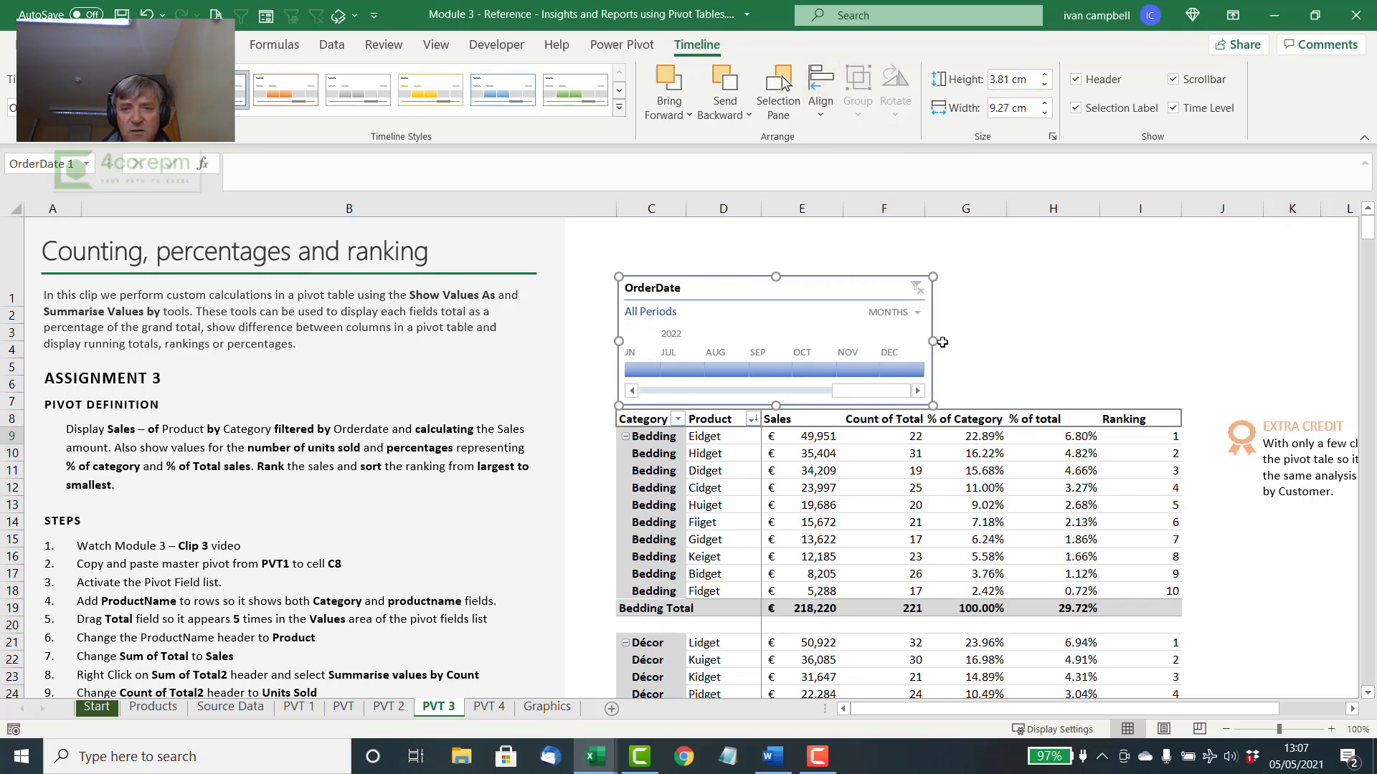
left_click_drag(941, 342, 1142, 344)
left_click_drag(1171, 348, 1172, 348)
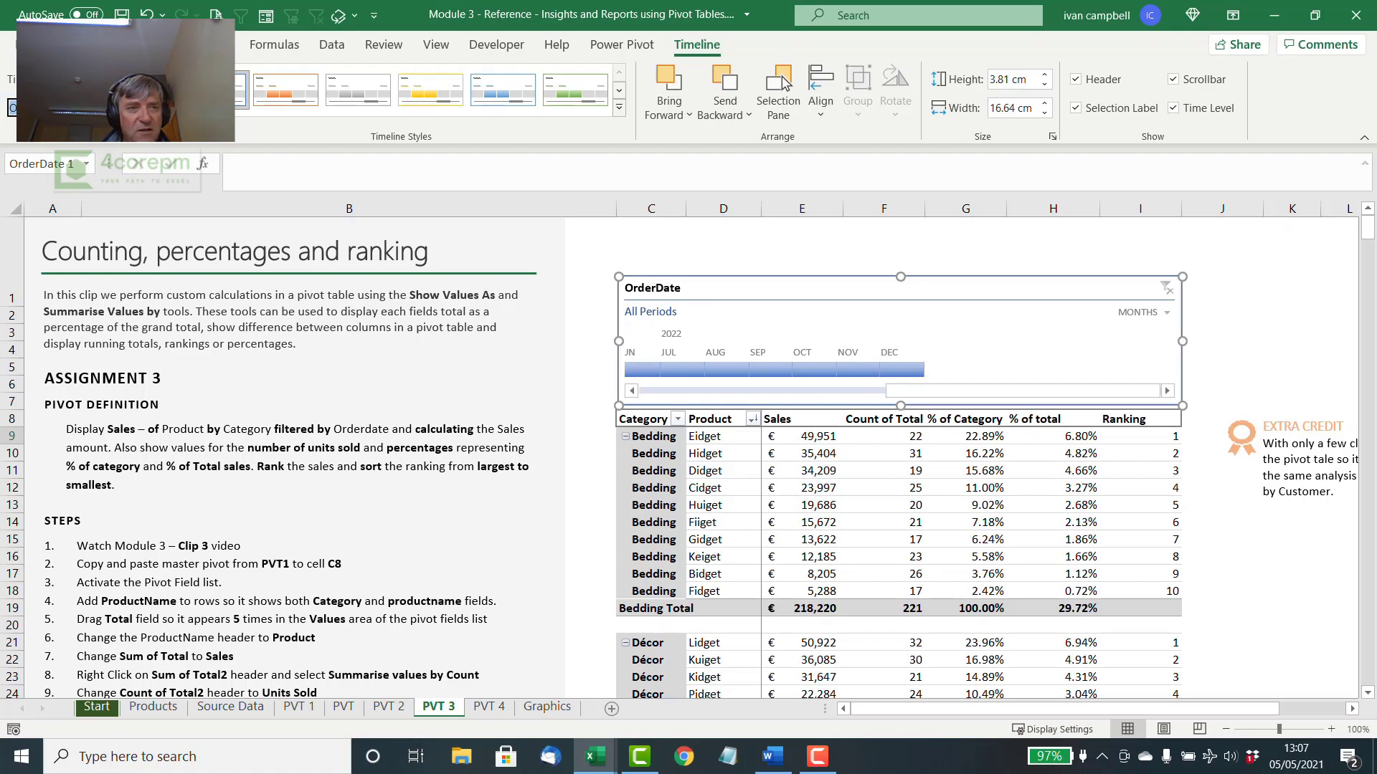
Step: Change the timeline's caption to Period
left_click(45, 109)
type("Period")
key("Return")
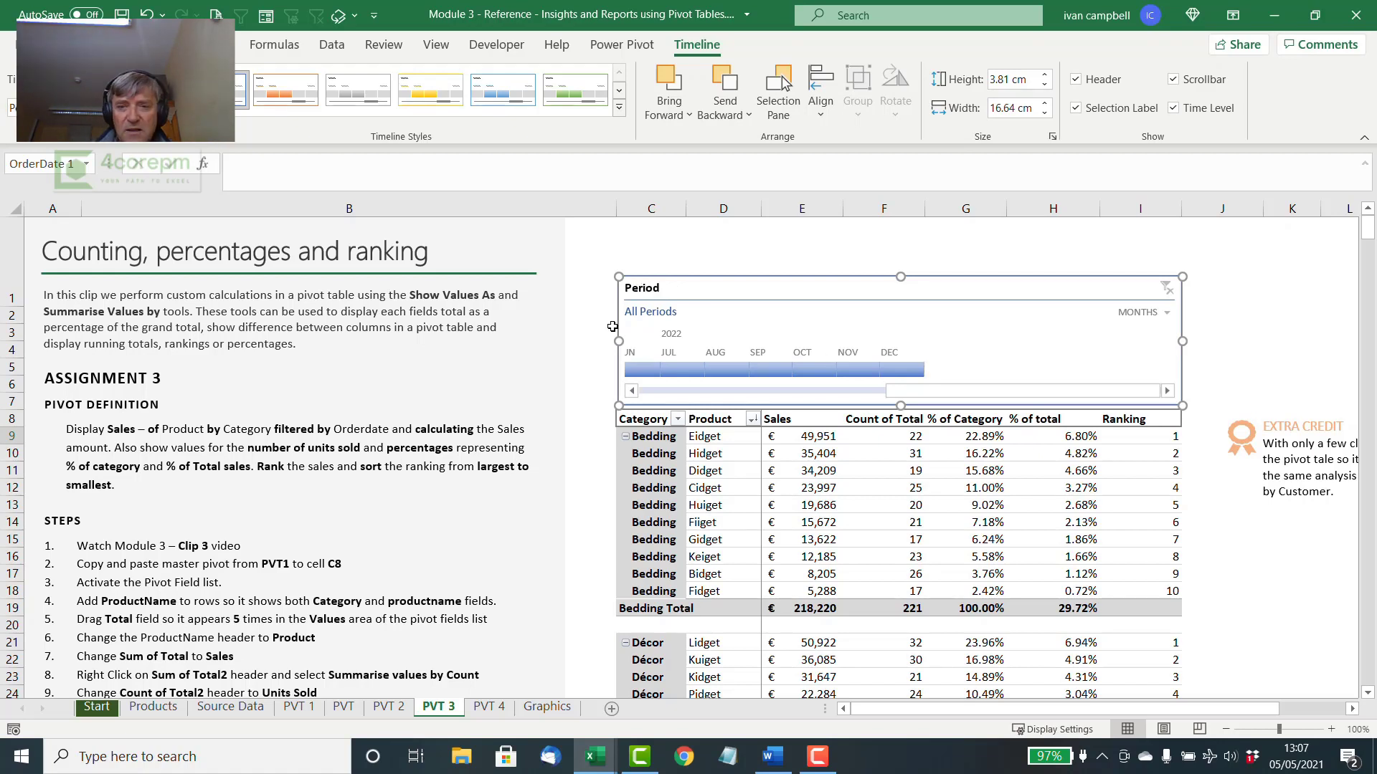
Step: Autofit the widths of columns C to I to their contents
left_click(651, 208)
left_click_drag(780, 208, 1164, 206)
double_click(1007, 209)
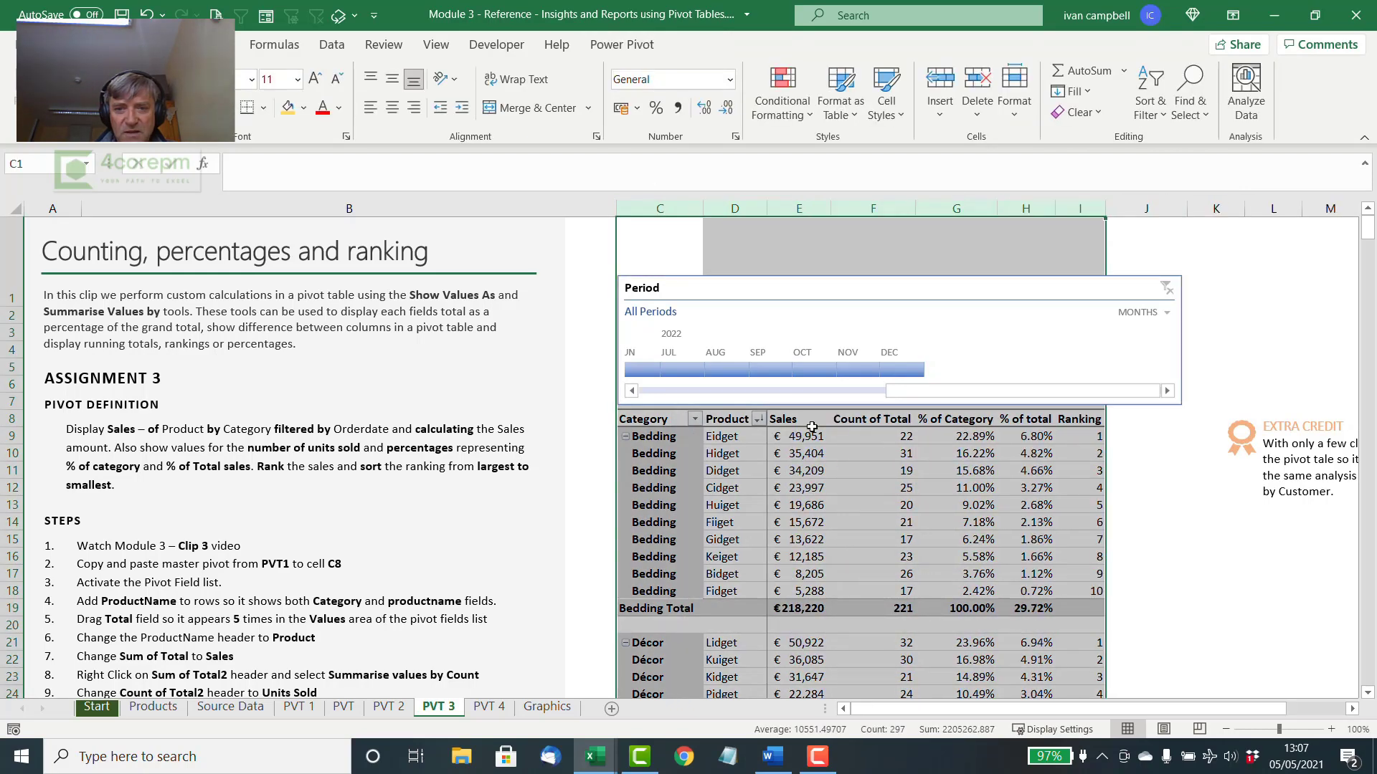
Step: Filter the pivot table to January through March 2021 with the Period timeline and review the Bedding products' sales and rankings
left_click(795, 401)
left_click_drag(948, 391, 722, 378)
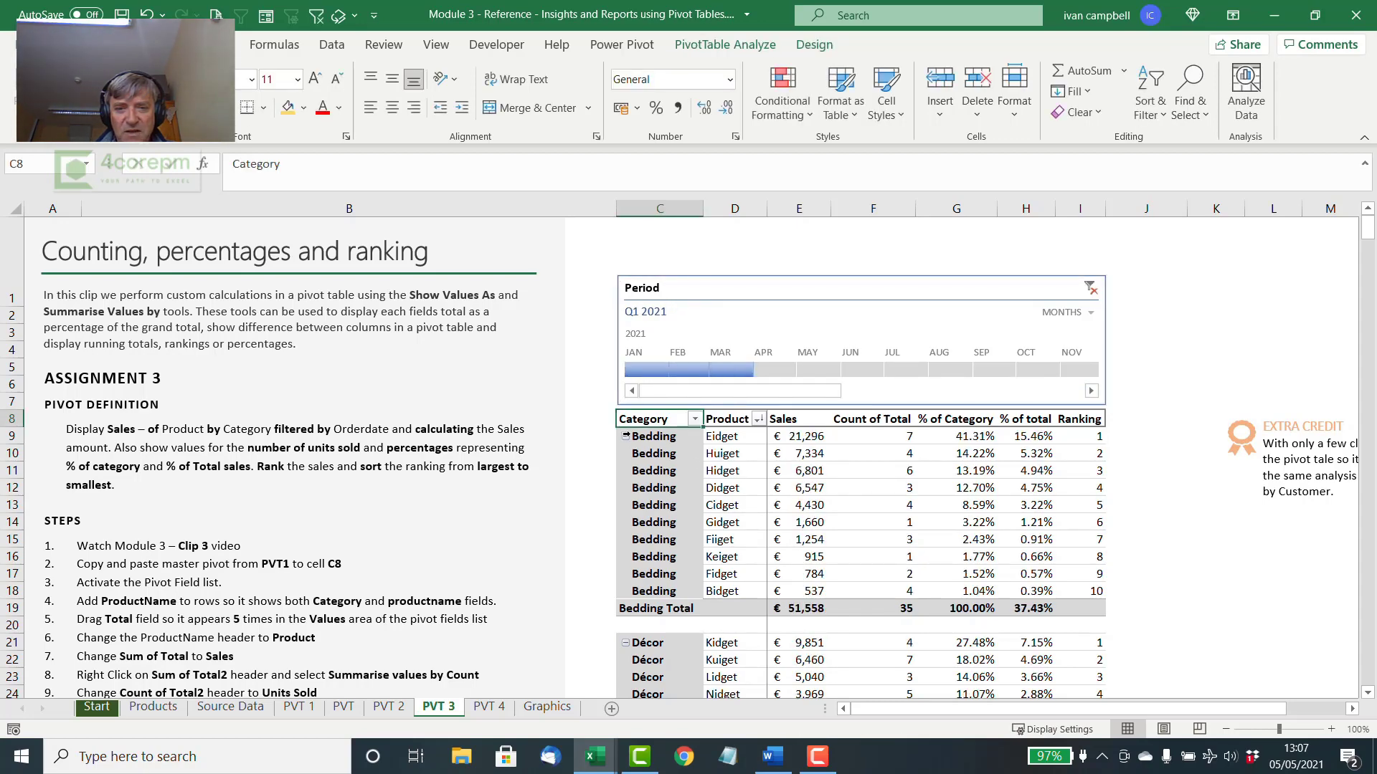
left_click(738, 436)
left_click(823, 442)
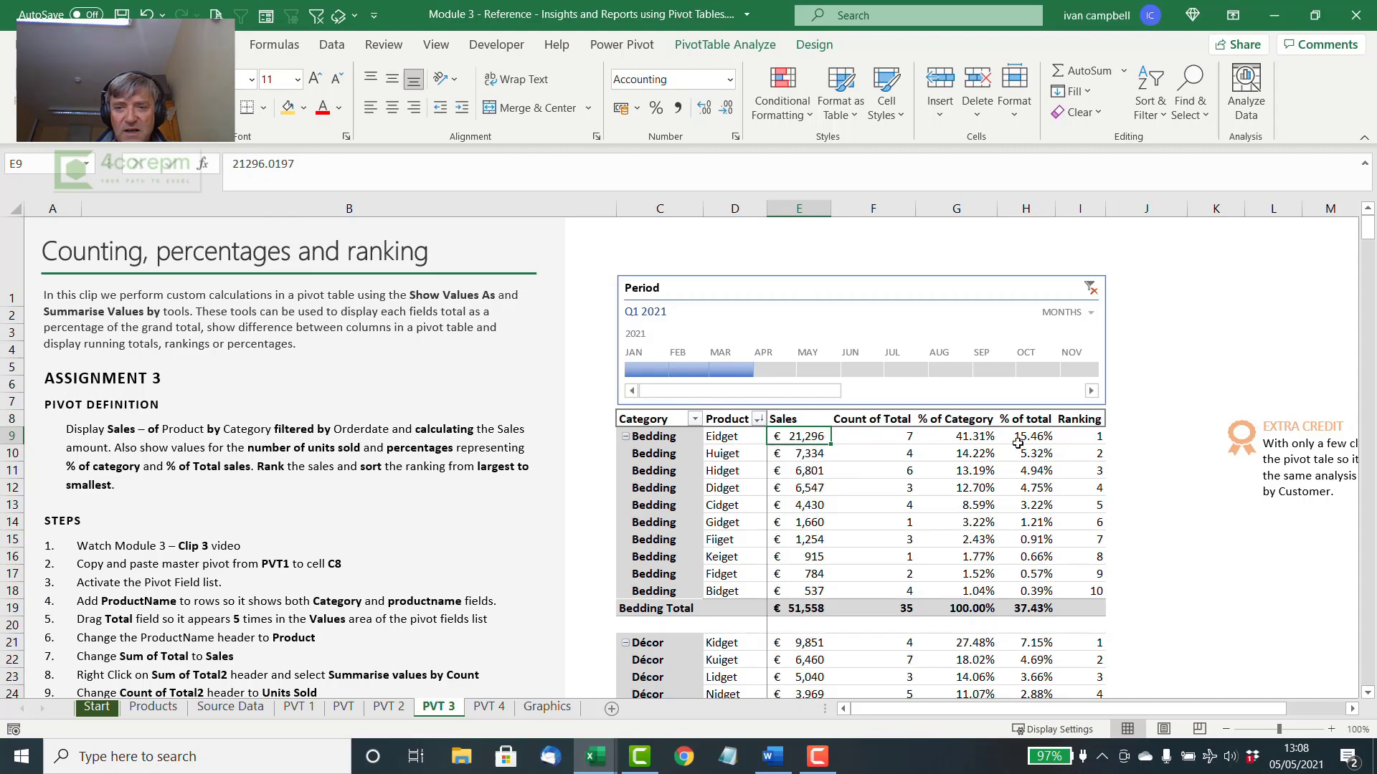
left_click(1086, 439)
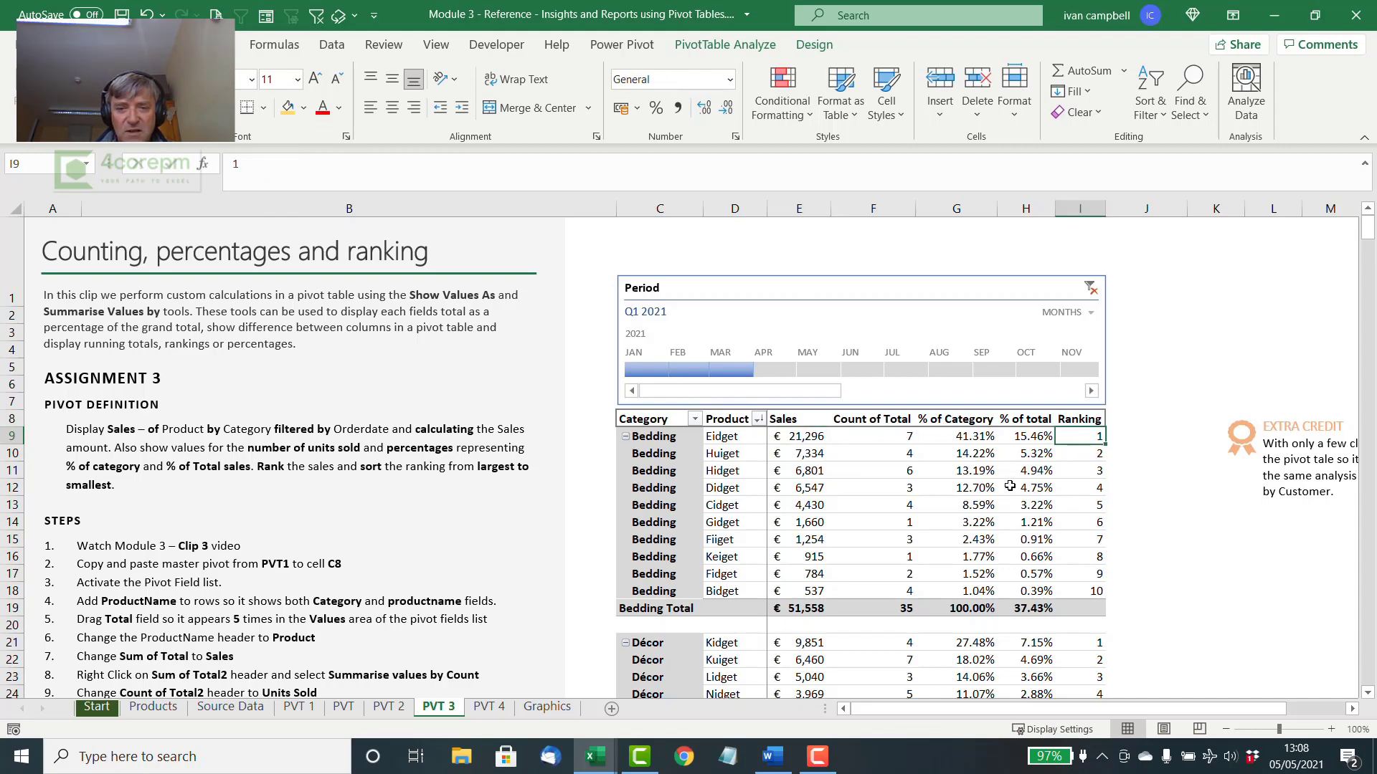
scroll(1016, 488, "down", 1)
left_click(753, 467)
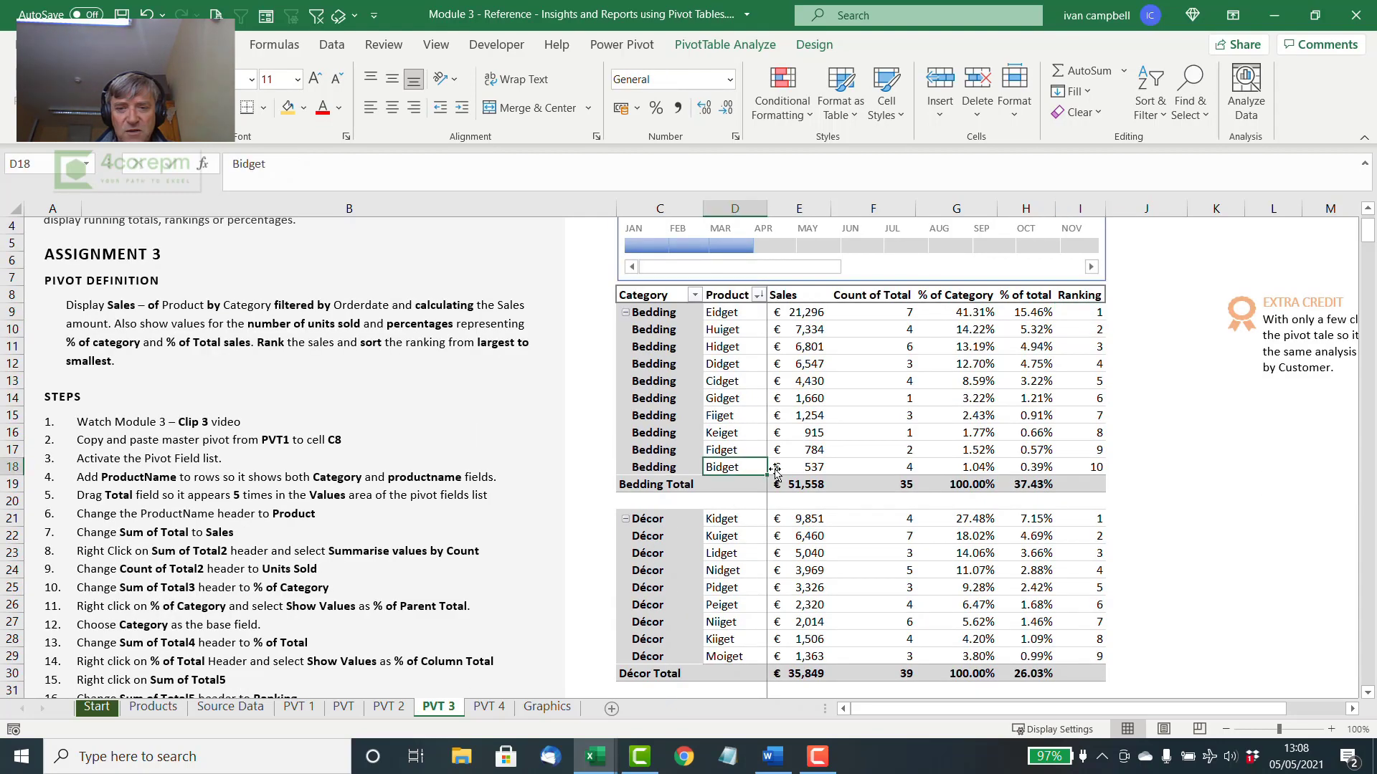
Step: Review the product rankings in the Bedding, Décor and Cleaning categories and read the Extra Credit note beside the pivot table
left_click(1067, 469)
scroll(725, 484, "down", 2)
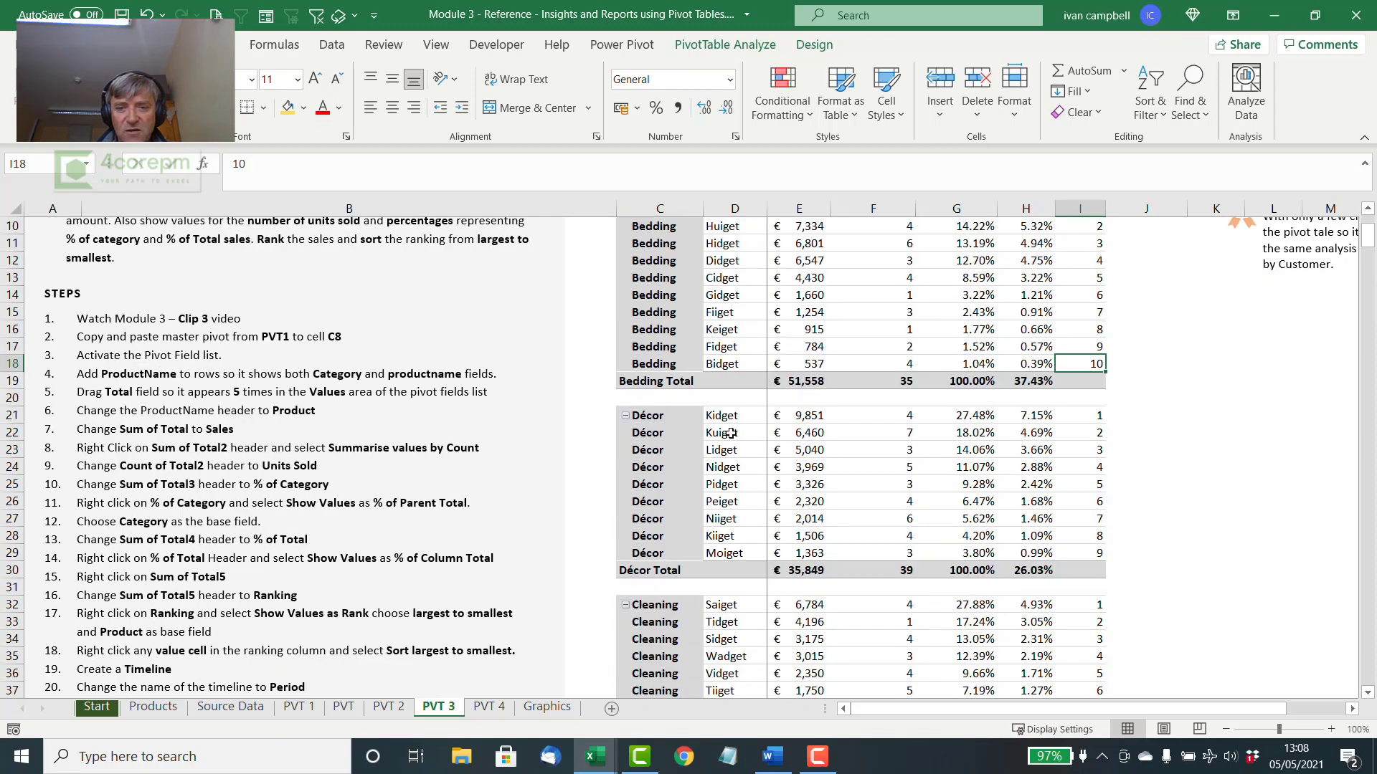
scroll(785, 495, "down", 2)
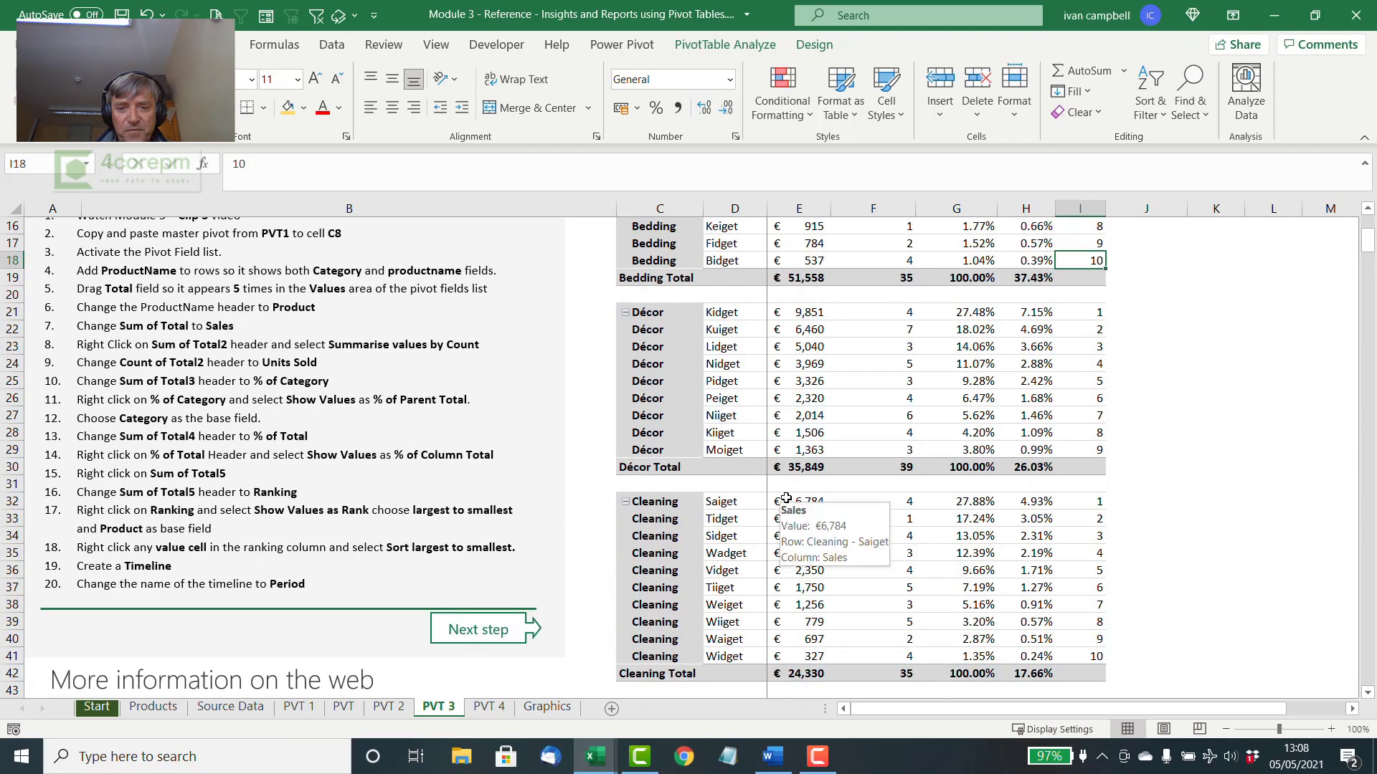
scroll(789, 495, "up", 6)
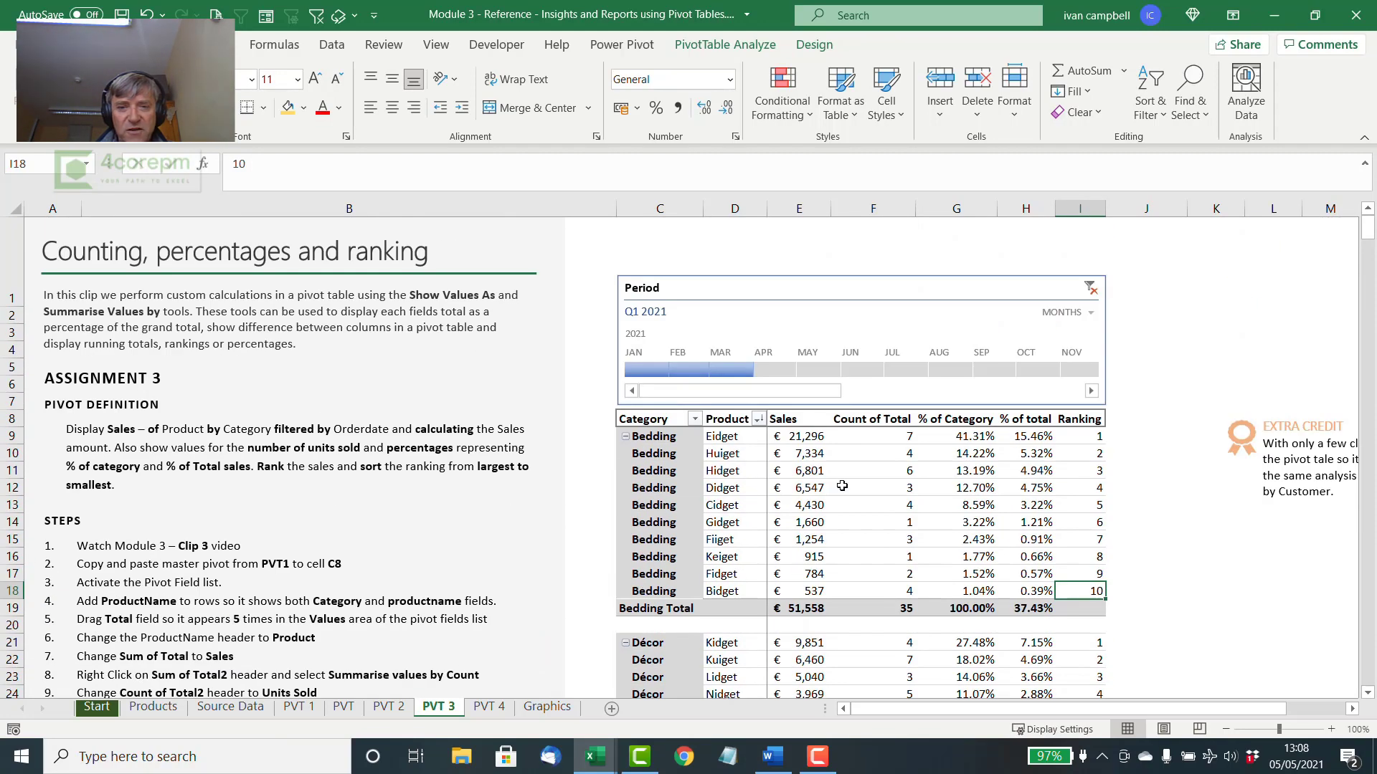
left_click(843, 486)
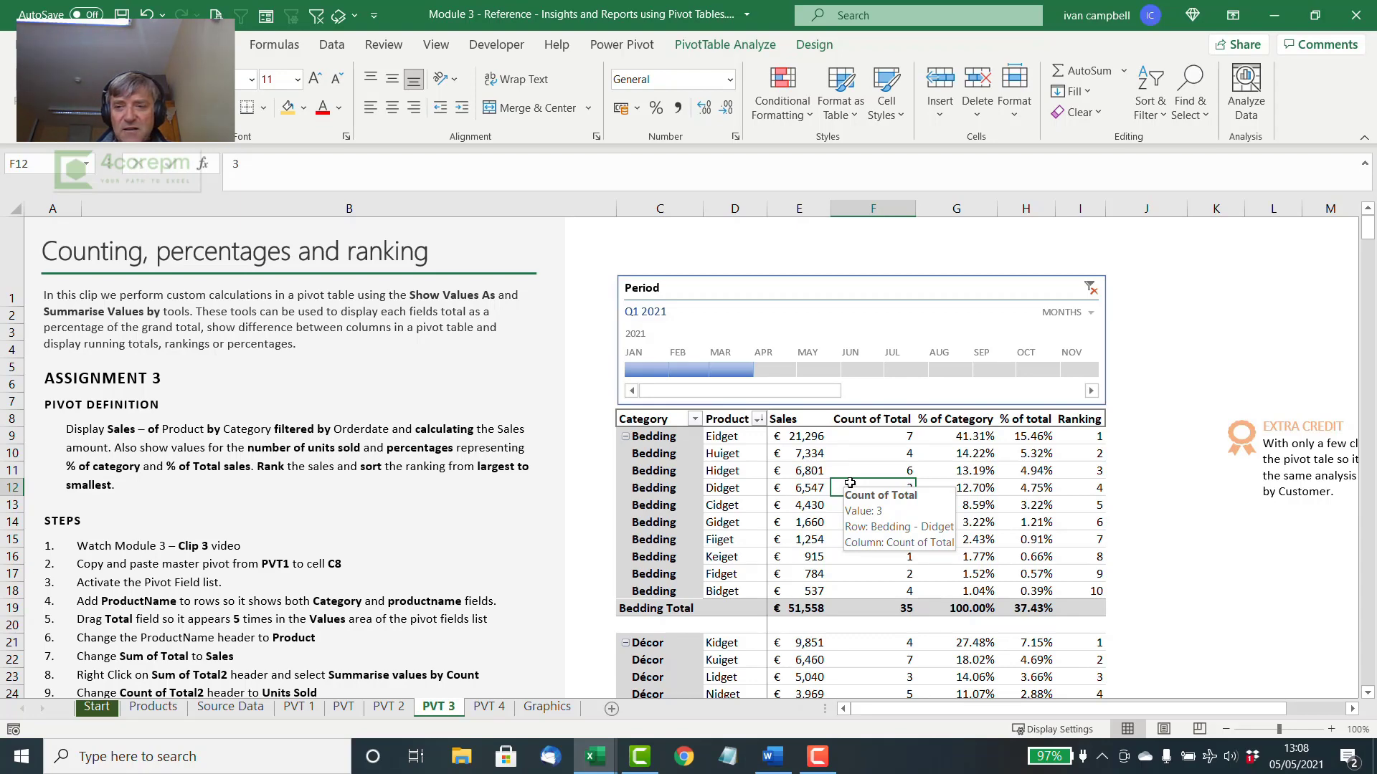
left_click_drag(1104, 704, 1150, 710)
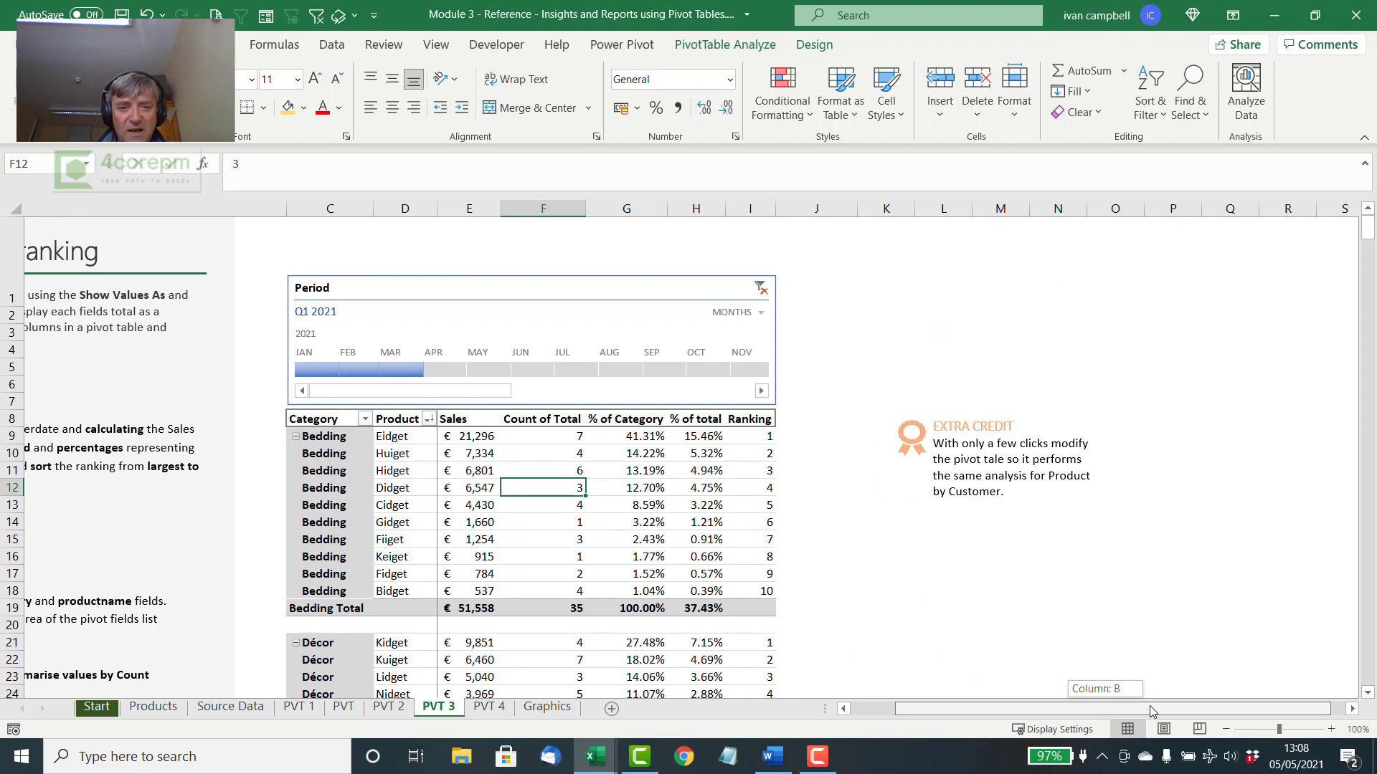
left_click_drag(1150, 705, 1112, 703)
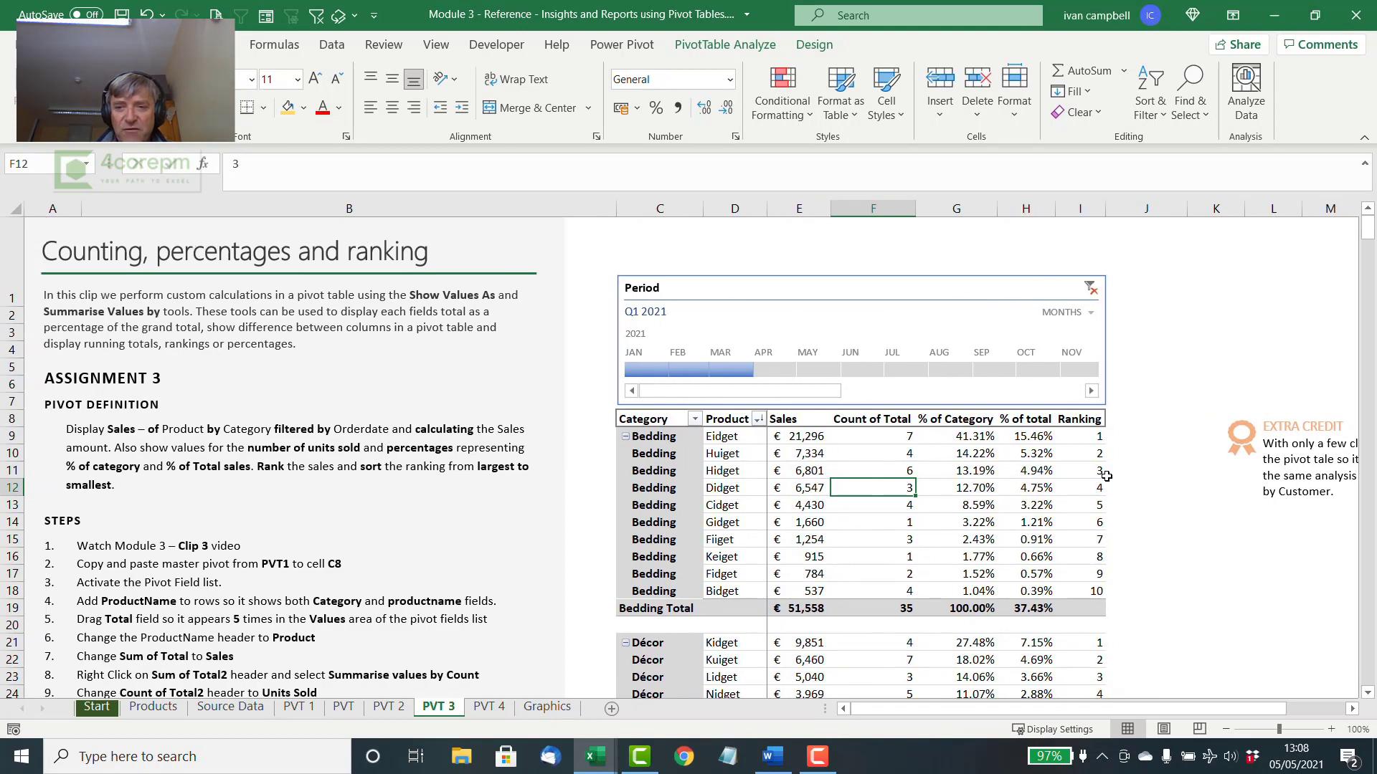
left_click(1081, 420)
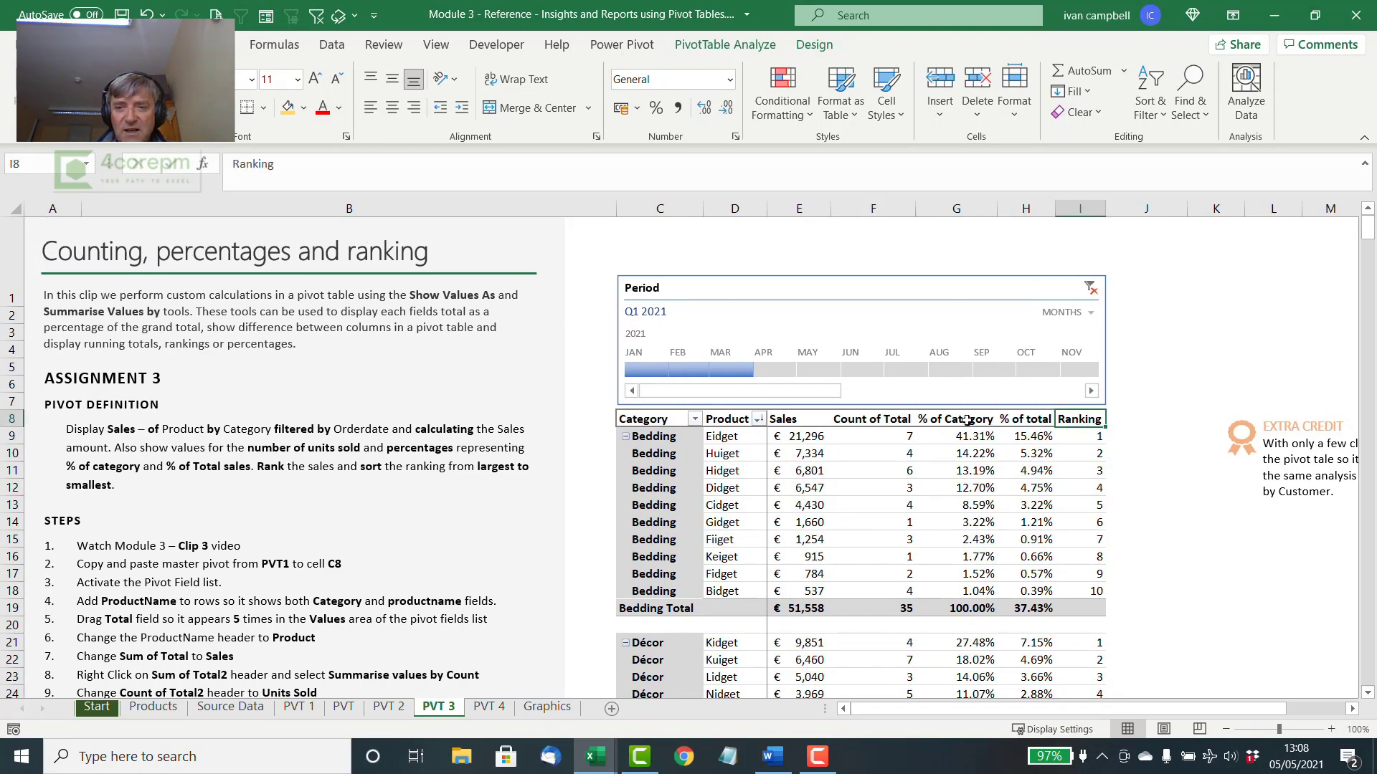